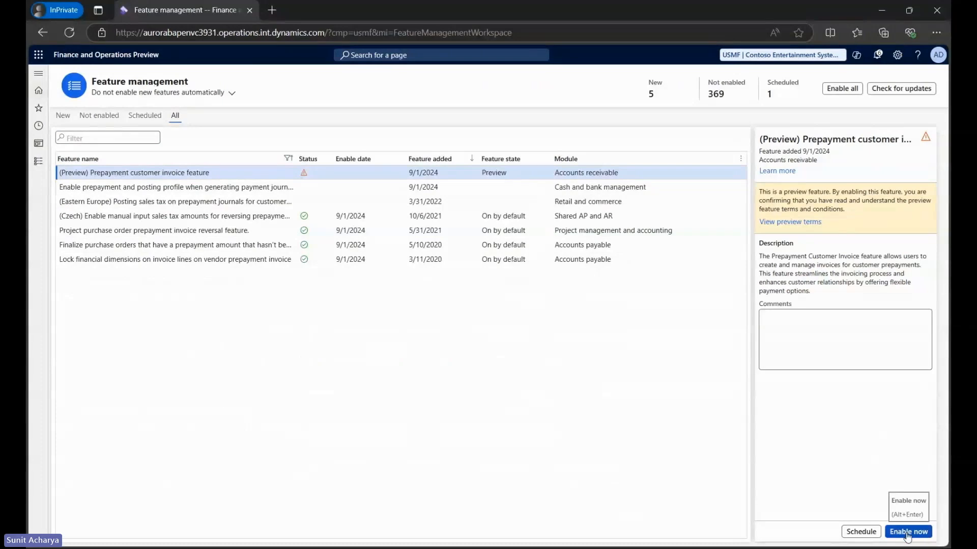
Enable the (Preview) Prepayment customer invoice feature and open the posting setup of Inventory management.
left_click(926, 532)
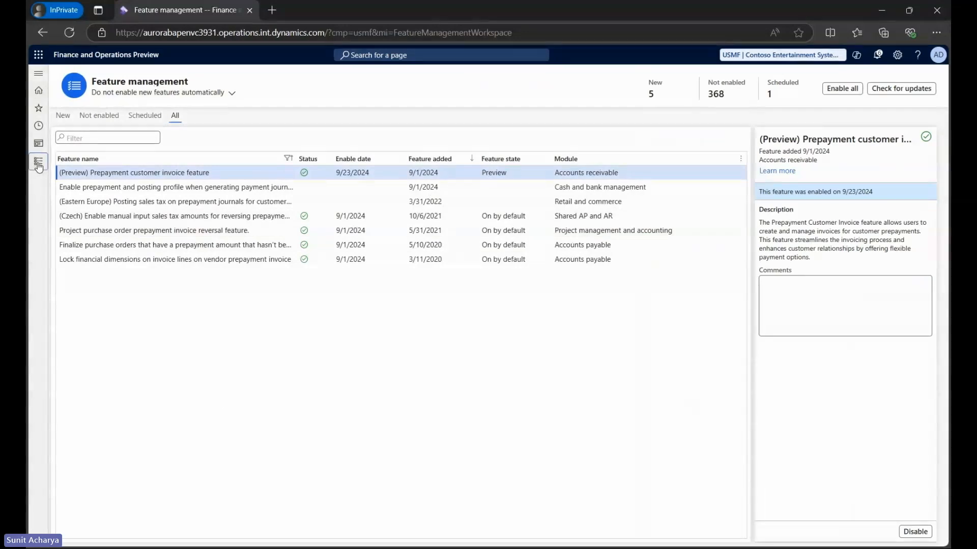
left_click(38, 161)
scroll(84, 402, "down", 7)
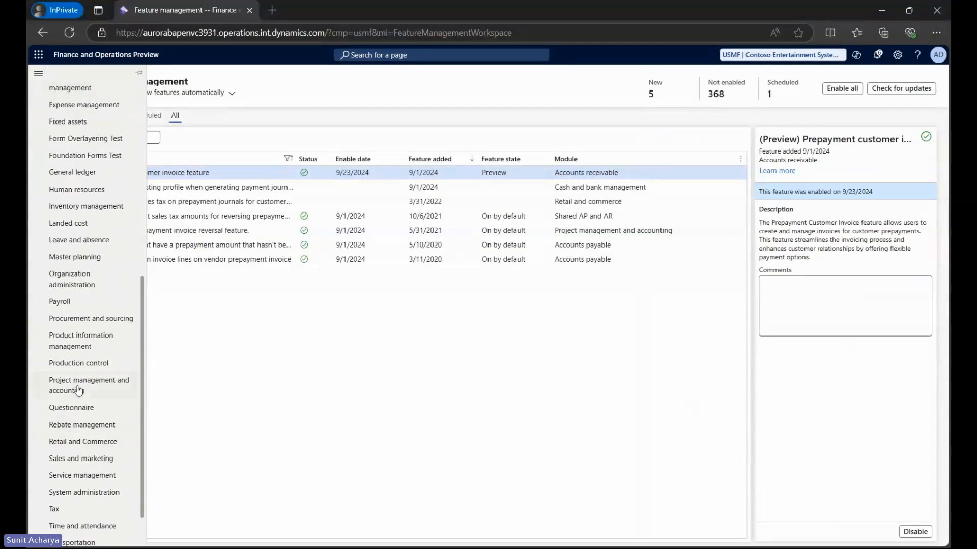
left_click(84, 207)
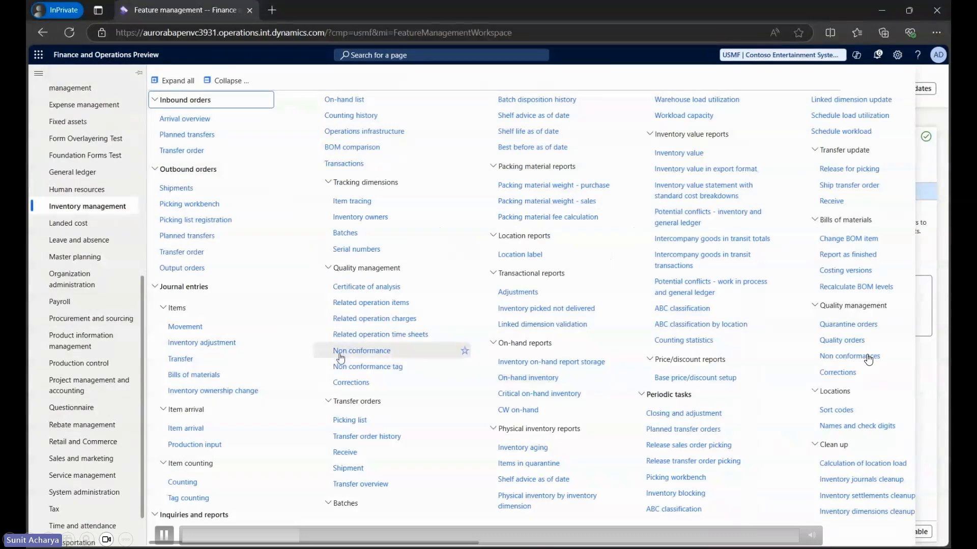
scroll(341, 360, "right", 8)
scroll(343, 363, "right", 7)
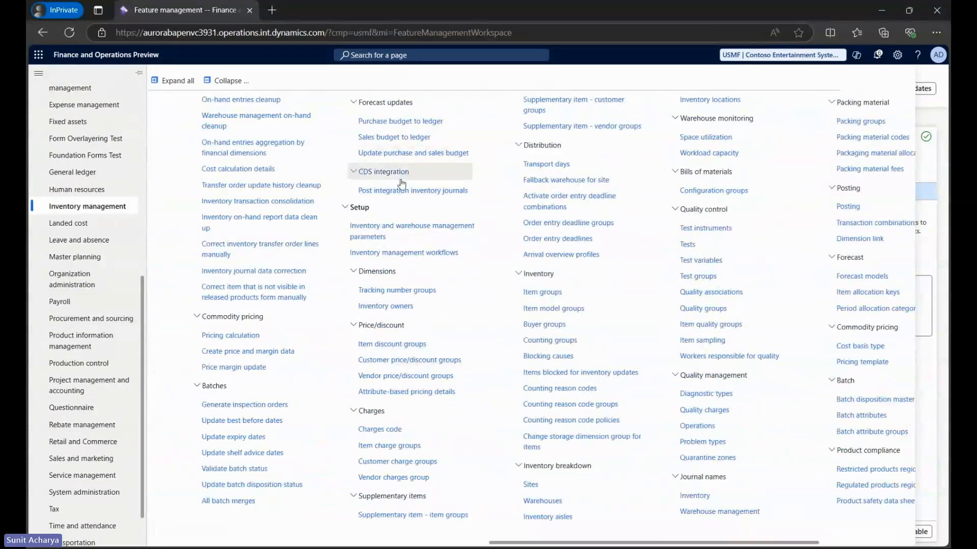
scroll(394, 208, "right", 4)
left_click(633, 208)
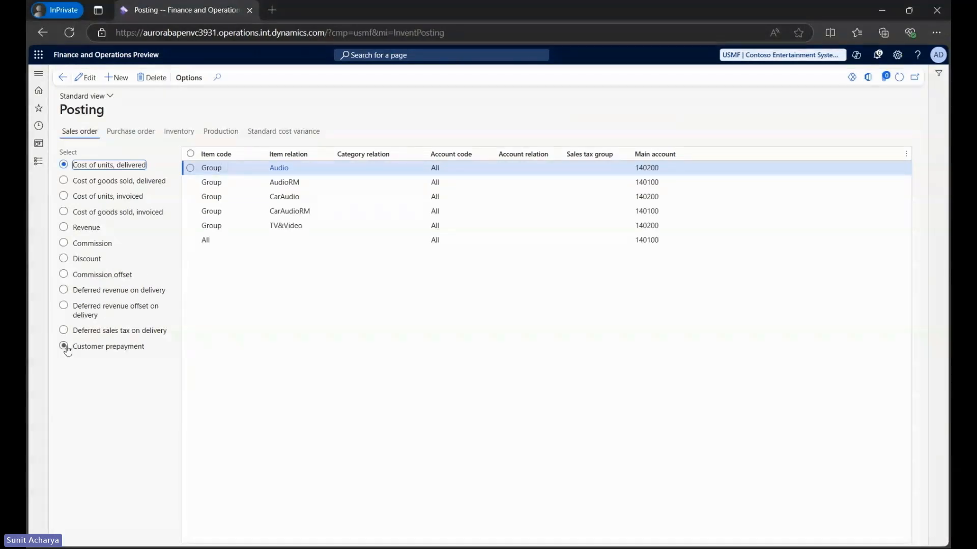
Assign main account 110110 (Bank Account - USD) to the sales order Customer prepayment posting with item code All, and save.
left_click(66, 348)
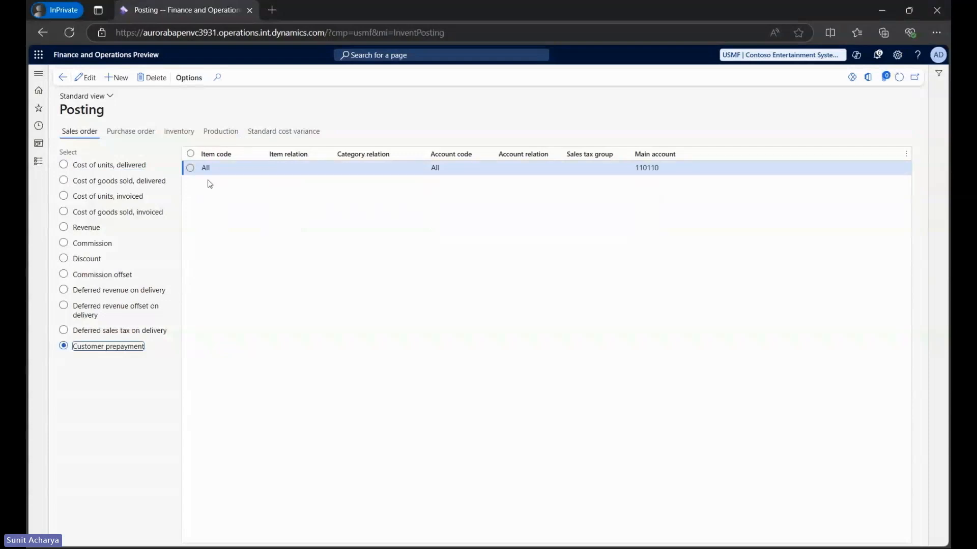
left_click(260, 173)
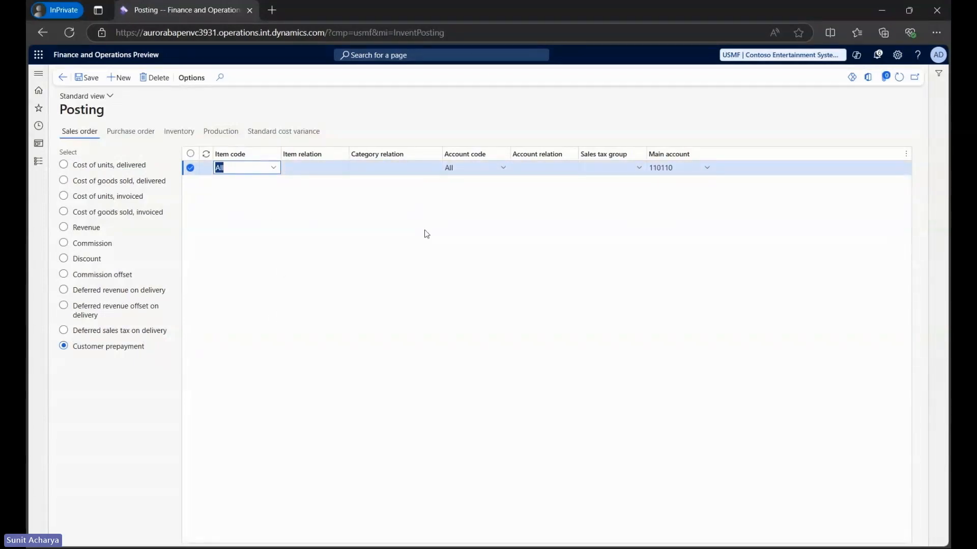
left_click(707, 168)
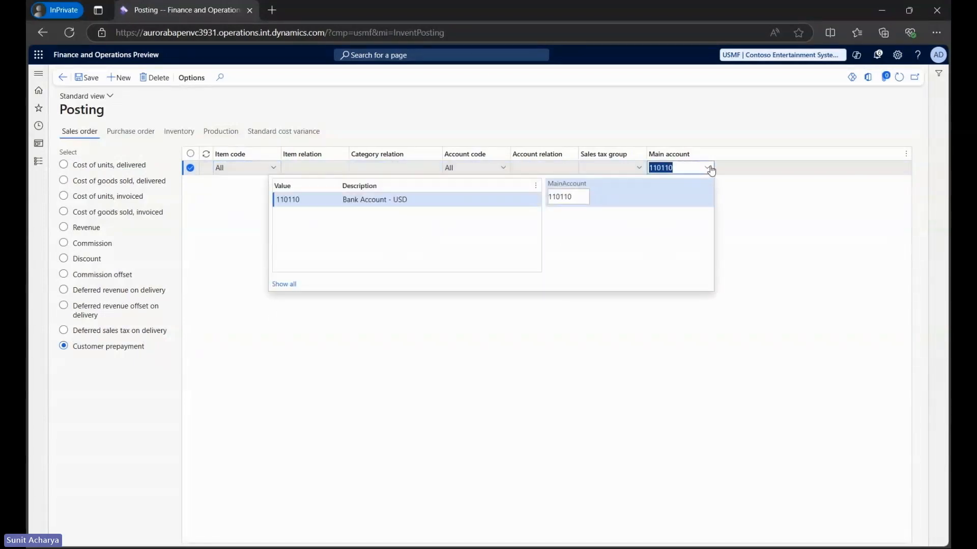
left_click(281, 199)
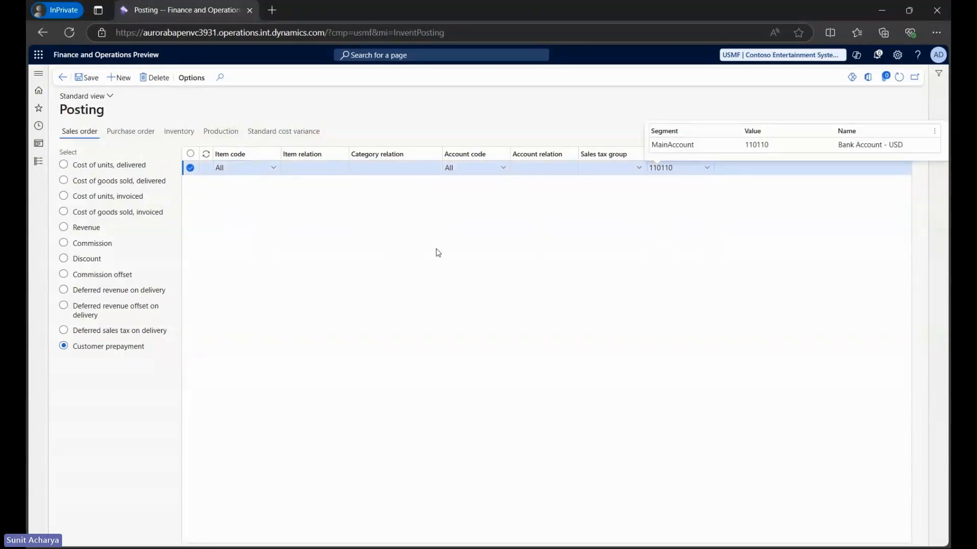
left_click(270, 170)
left_click(274, 169)
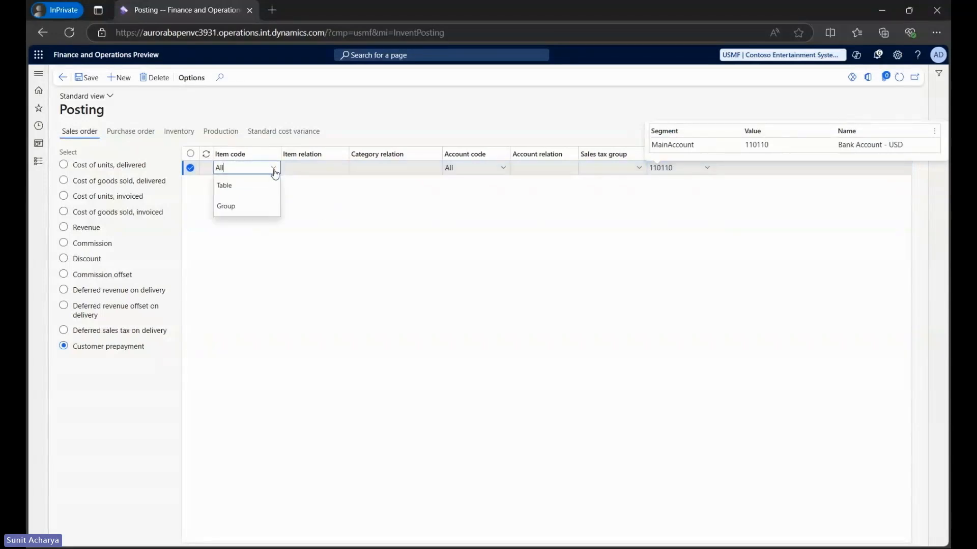
left_click(414, 264)
left_click(91, 78)
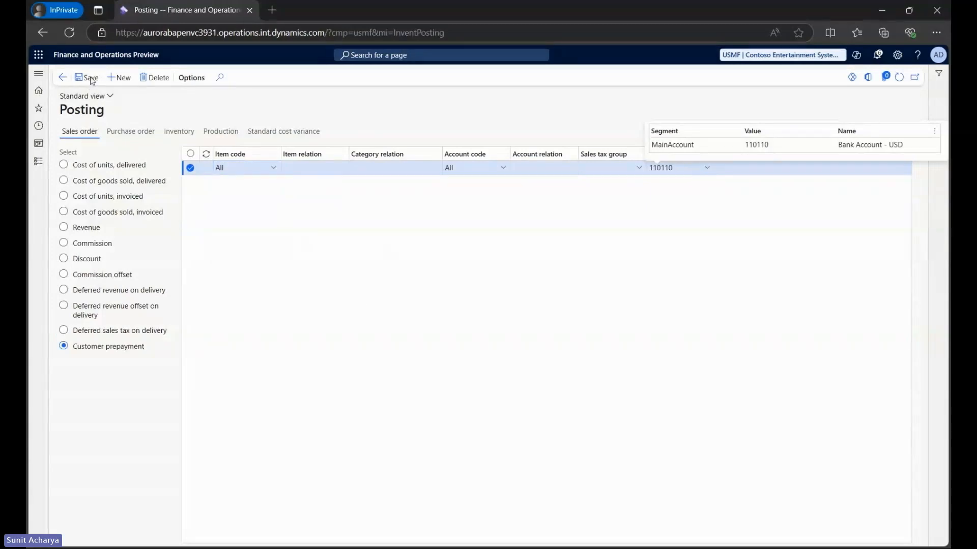
Open the Accounts receivable parameters and display the Updates settings for delivery, picking lists, packing slips and invoices.
left_click(37, 163)
left_click(82, 197)
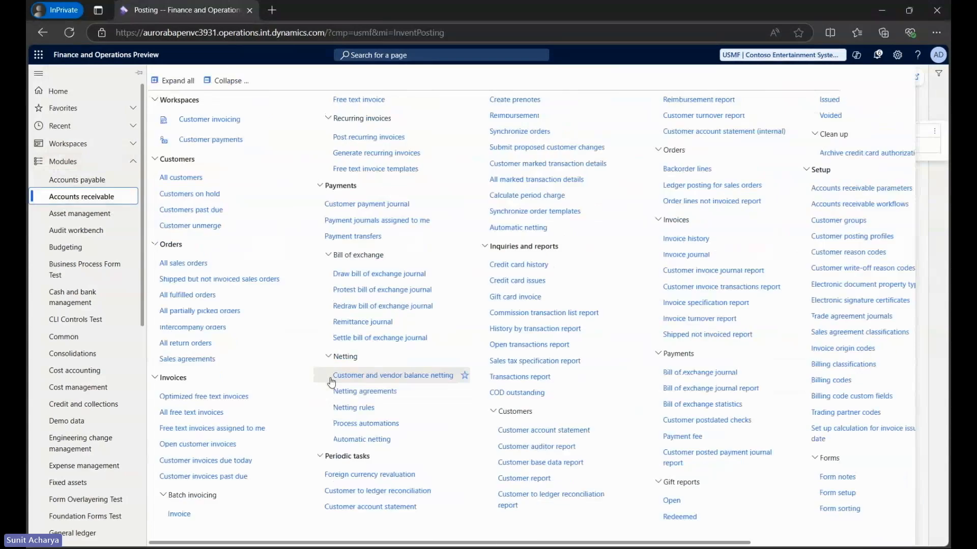
scroll(293, 409, "right", 4)
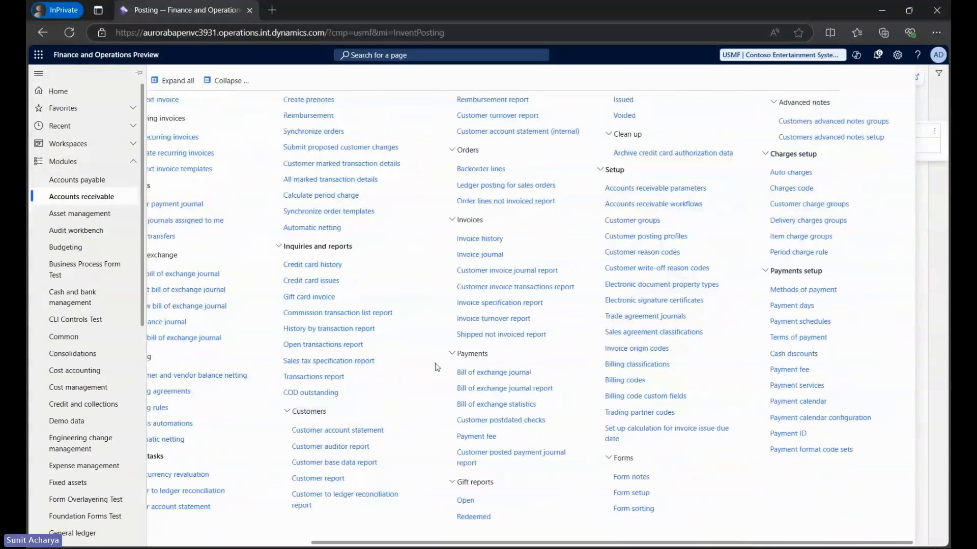
left_click(645, 191)
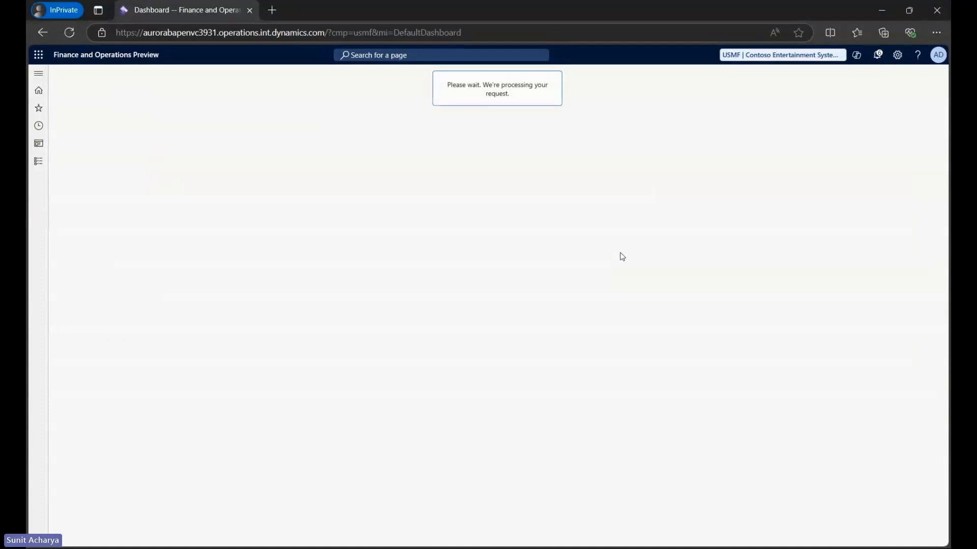
left_click(119, 162)
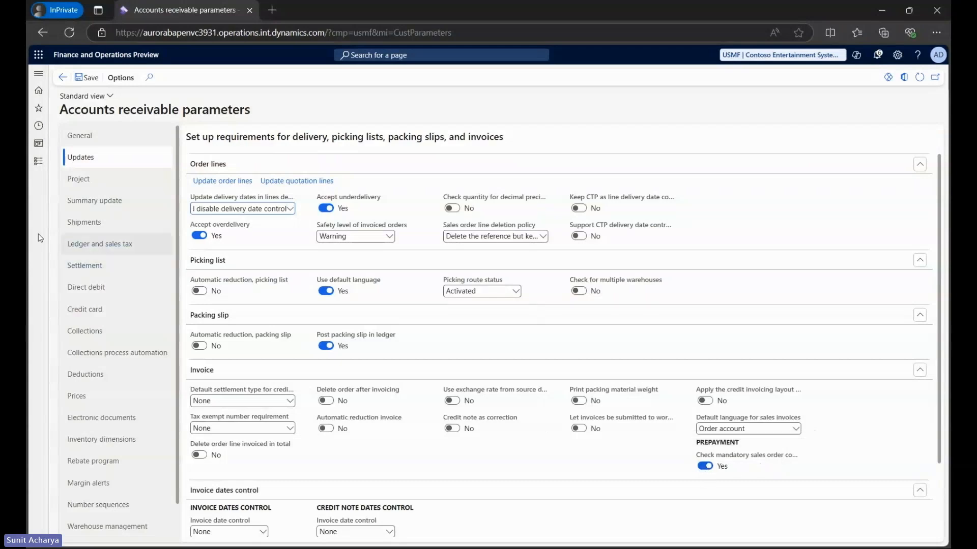
In the ledger and sales tax parameters, set the Prepayment Application Policy to Notification.
left_click(97, 245)
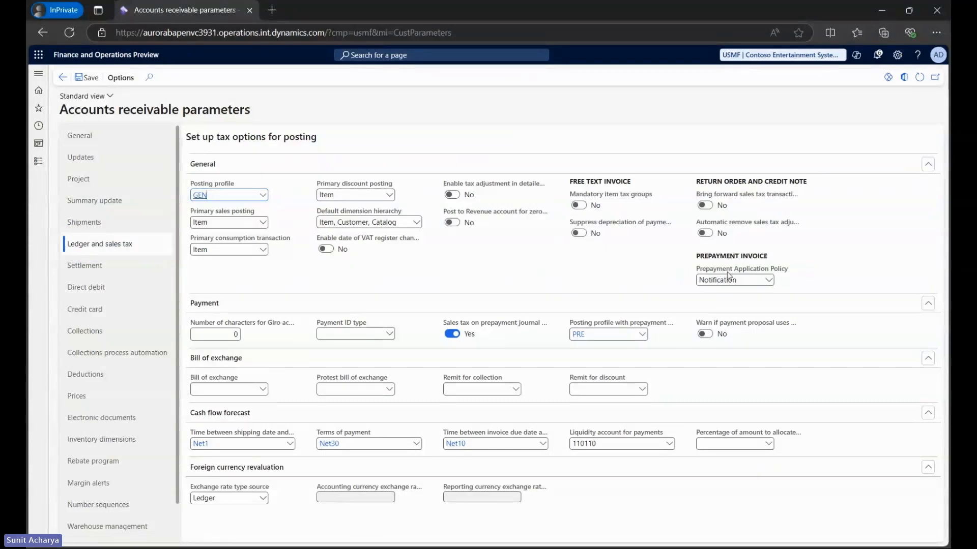
left_click(768, 281)
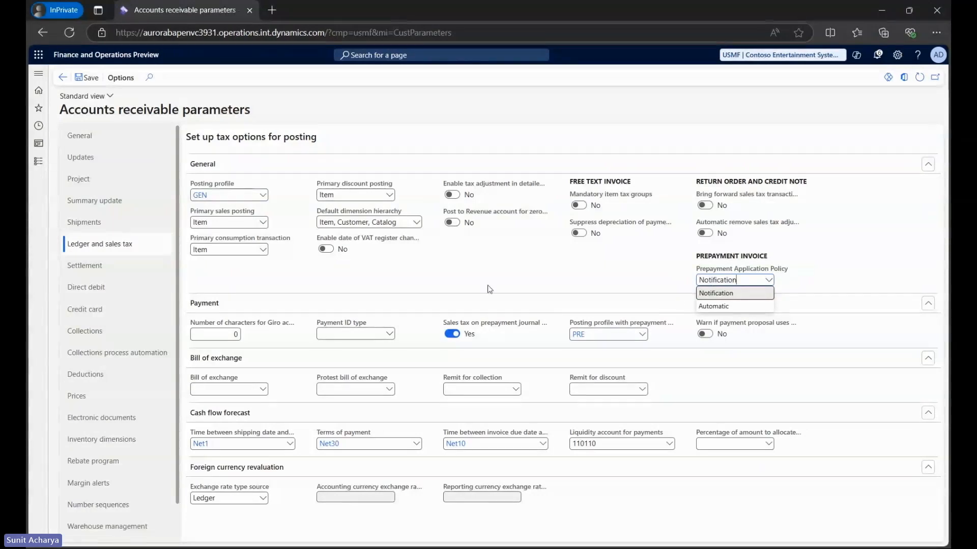
left_click(744, 295)
Examine the number sequence code assigned to the Prepayment invoice reference in the receivables number sequences.
scroll(137, 356, "down", 1)
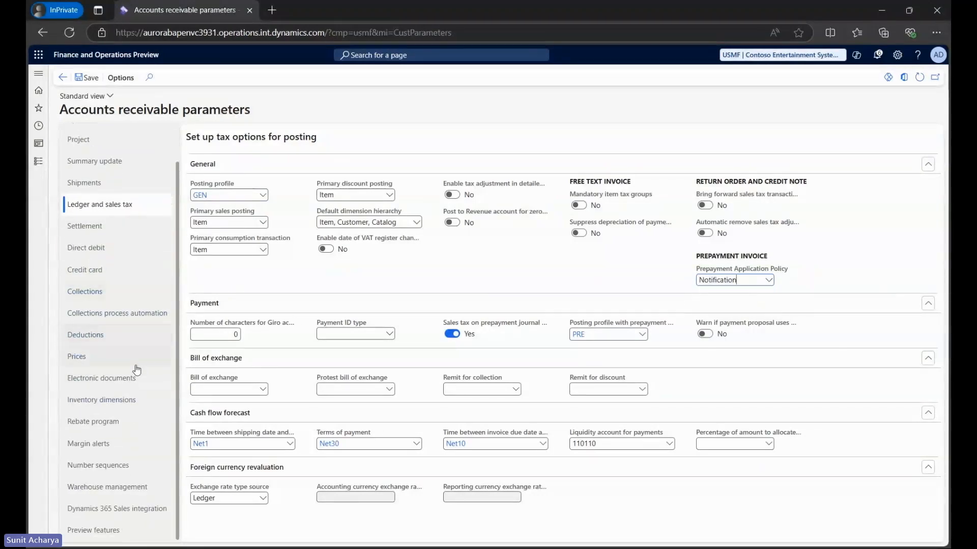
left_click(123, 466)
scroll(298, 416, "down", 10)
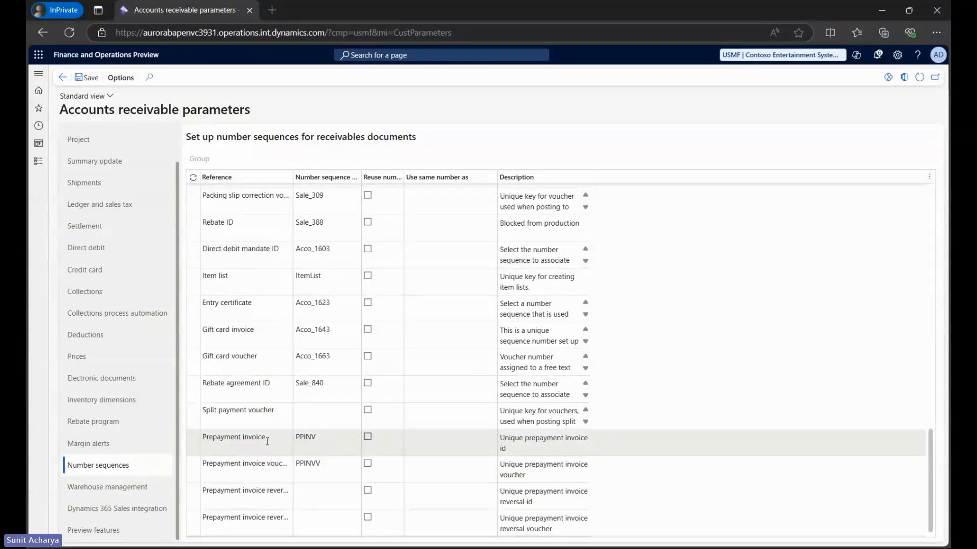
left_click(304, 437)
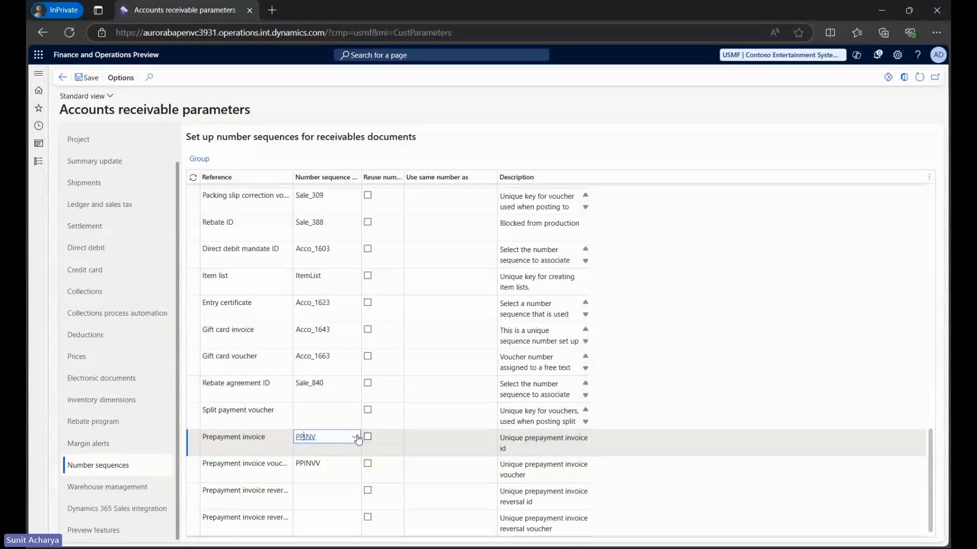
Open Process automations in System administration and show the background processes.
left_click(37, 168)
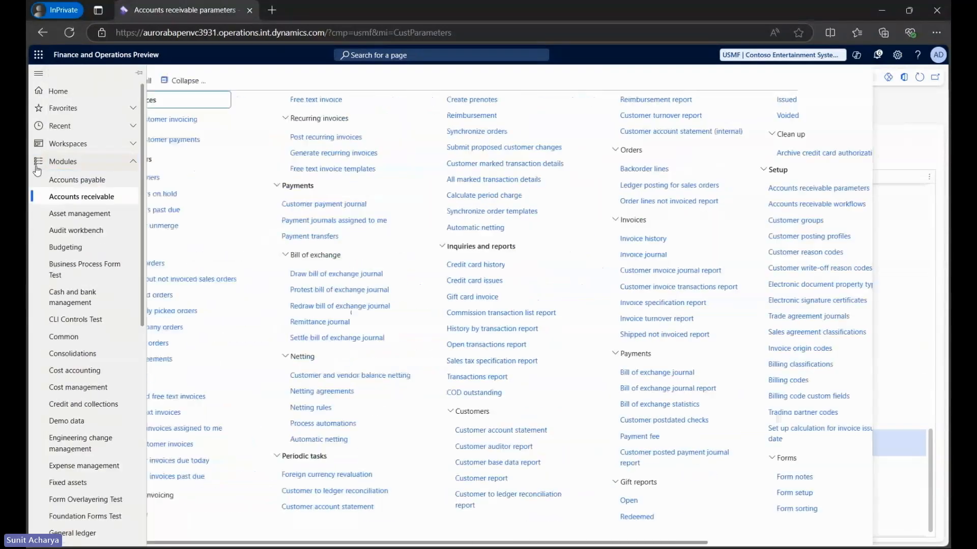
scroll(48, 426, "down", 10)
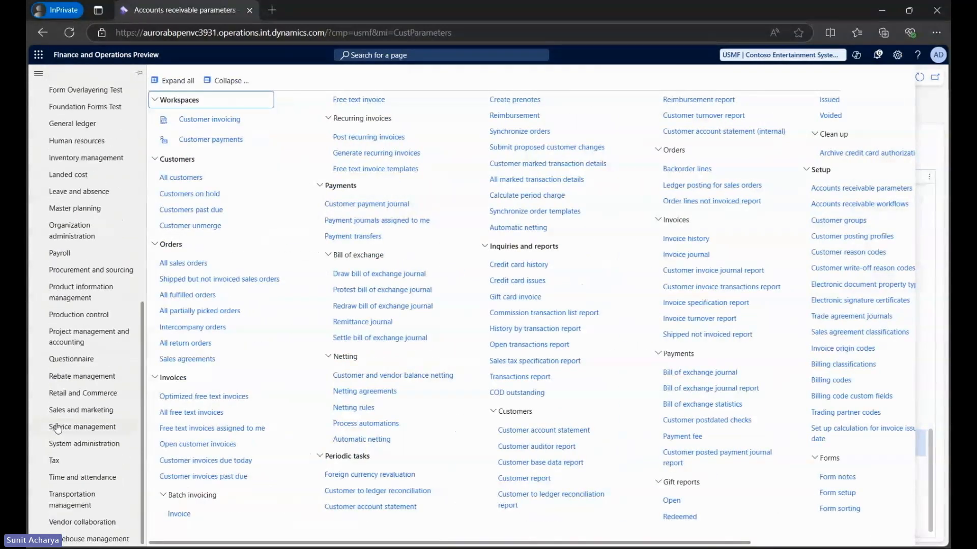
left_click(89, 449)
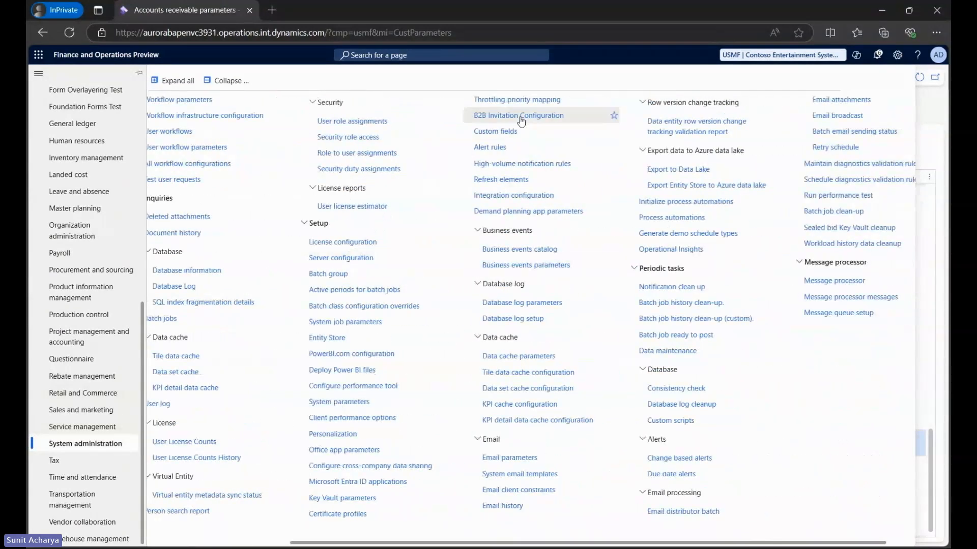
scroll(524, 118, "right", 5)
left_click(642, 222)
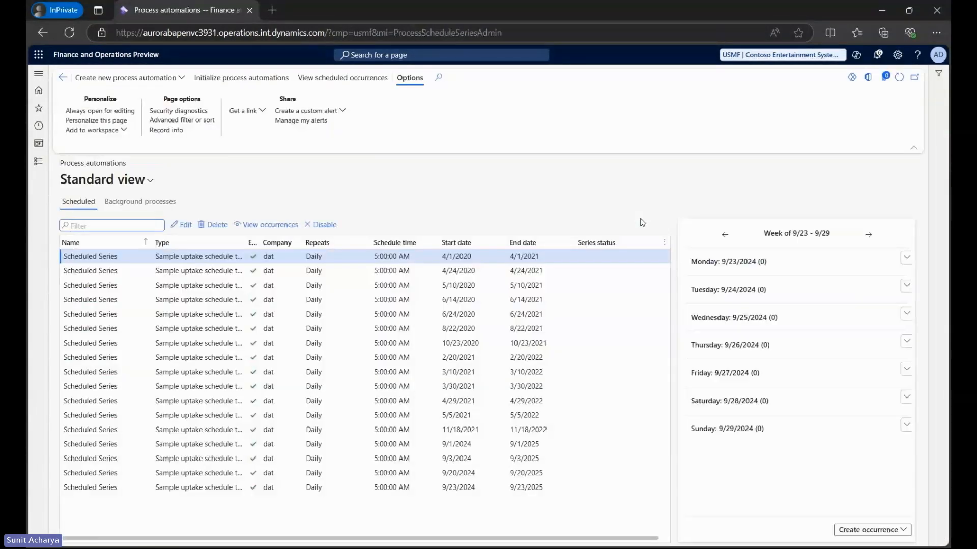
left_click(140, 203)
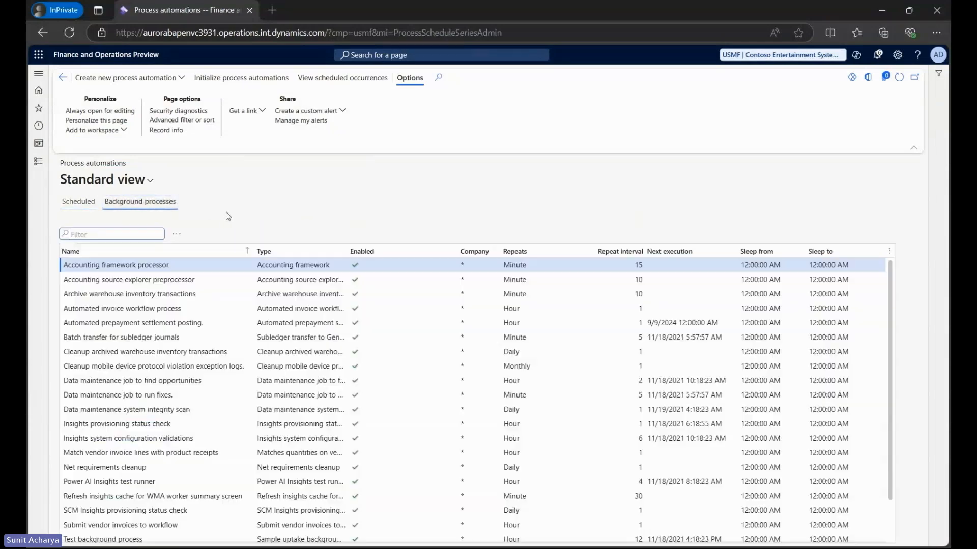
Filter the background processes to names containing "prepaym".
left_click(184, 232)
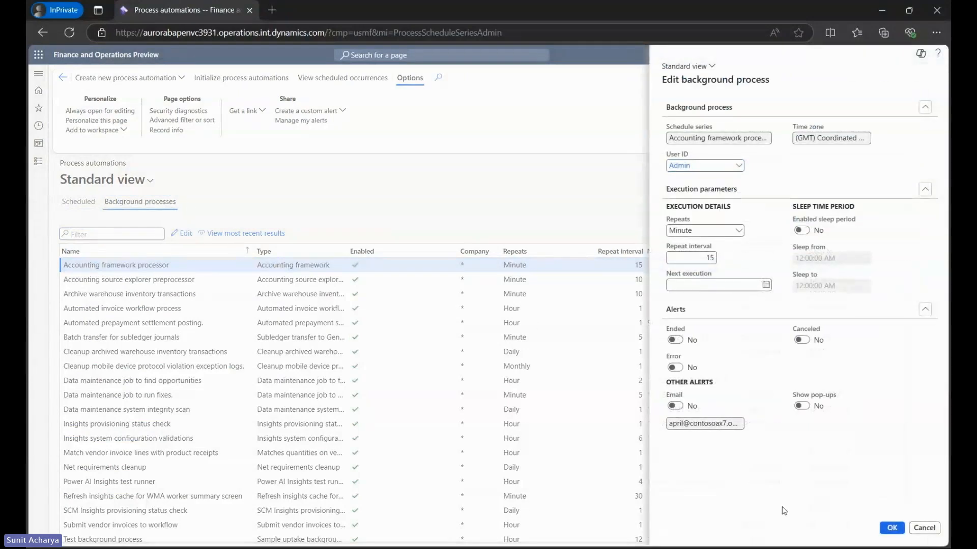
left_click(183, 327)
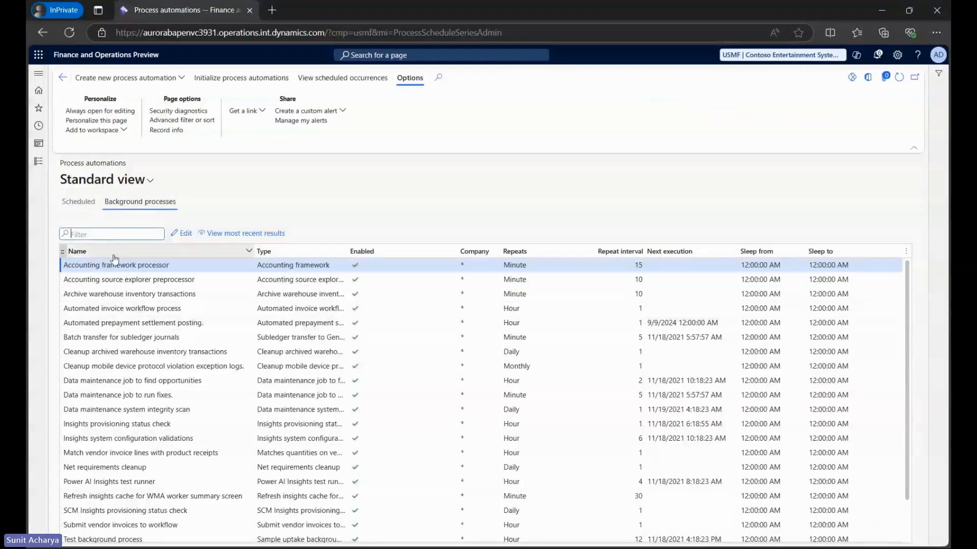
left_click(112, 254)
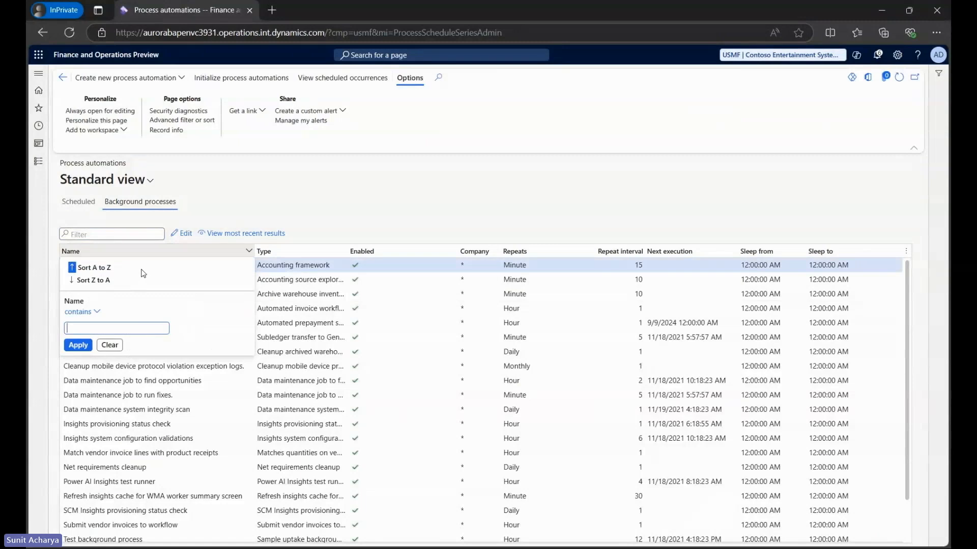
type("prepaynm")
key("Left")
key("BackSpace")
key("Return")
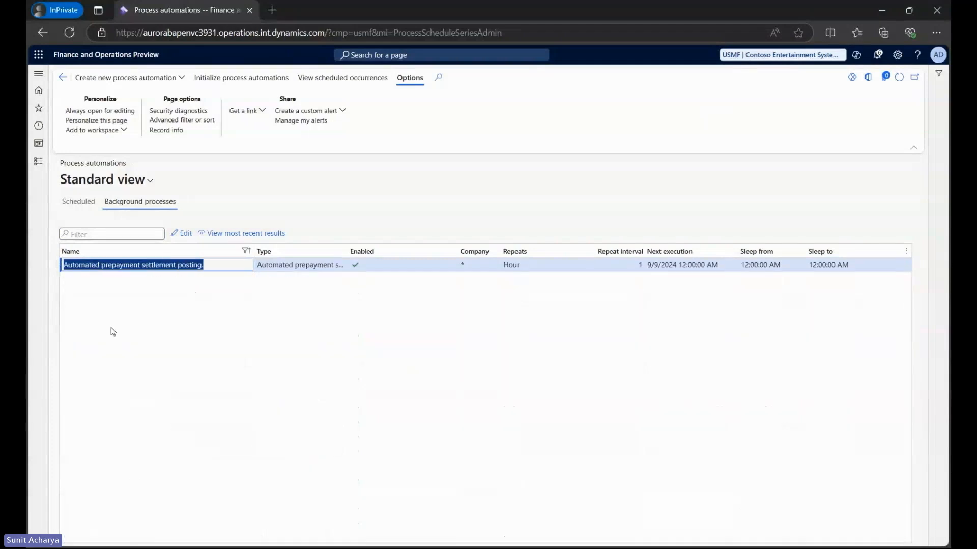
Change the Automated prepayment settlement posting process to repeat by Minute and confirm the edit.
left_click(183, 233)
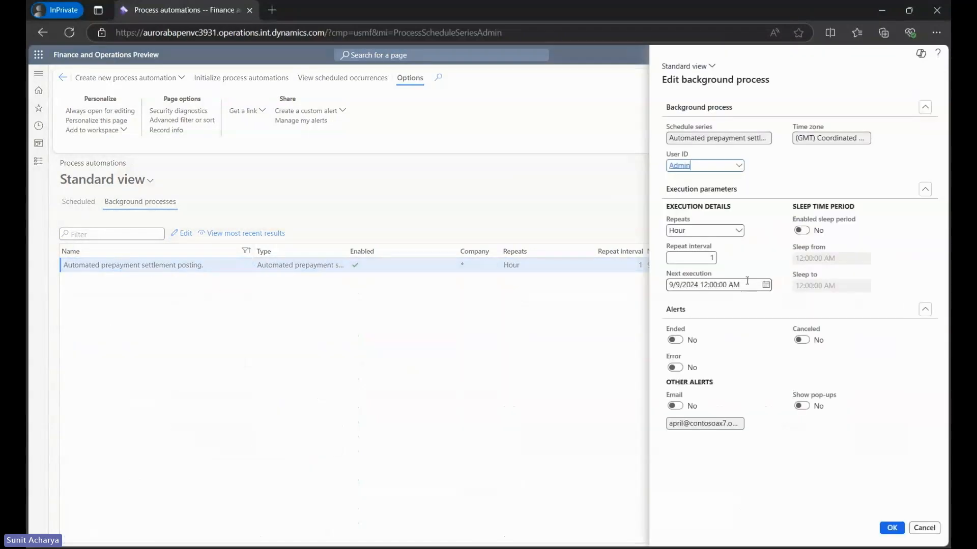
left_click(739, 231)
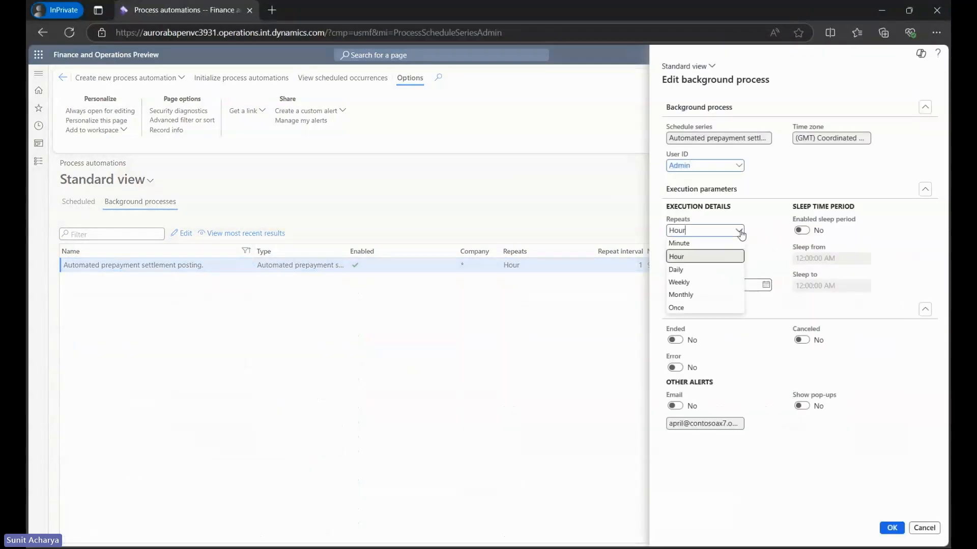
left_click(713, 245)
left_click(890, 529)
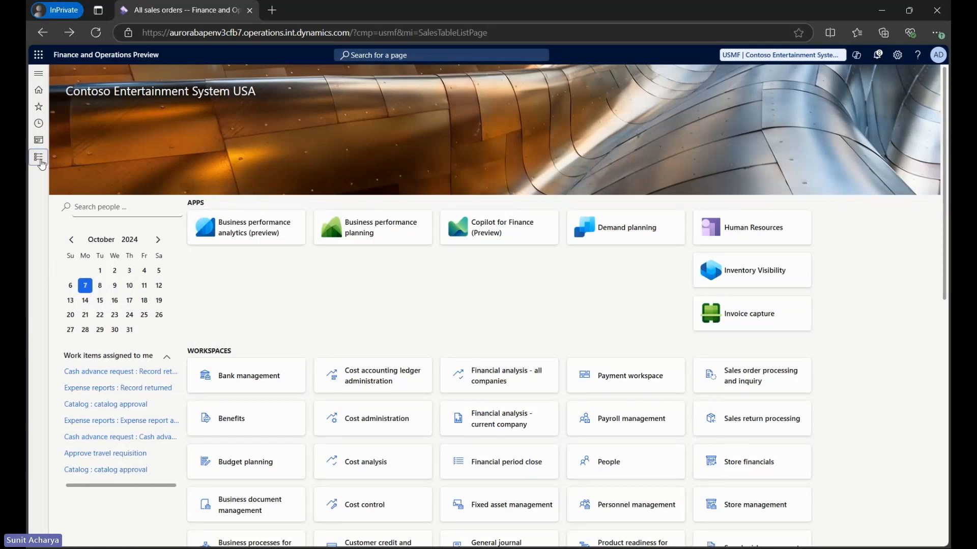
Create a new sales order for the customer account "demo" from the list of all sales orders.
left_click(39, 159)
left_click(206, 265)
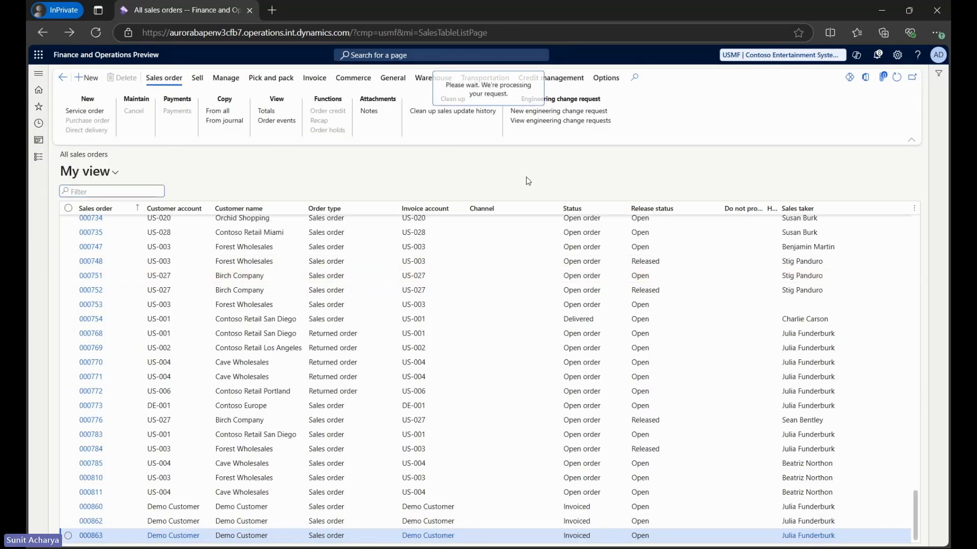
key("Tab")
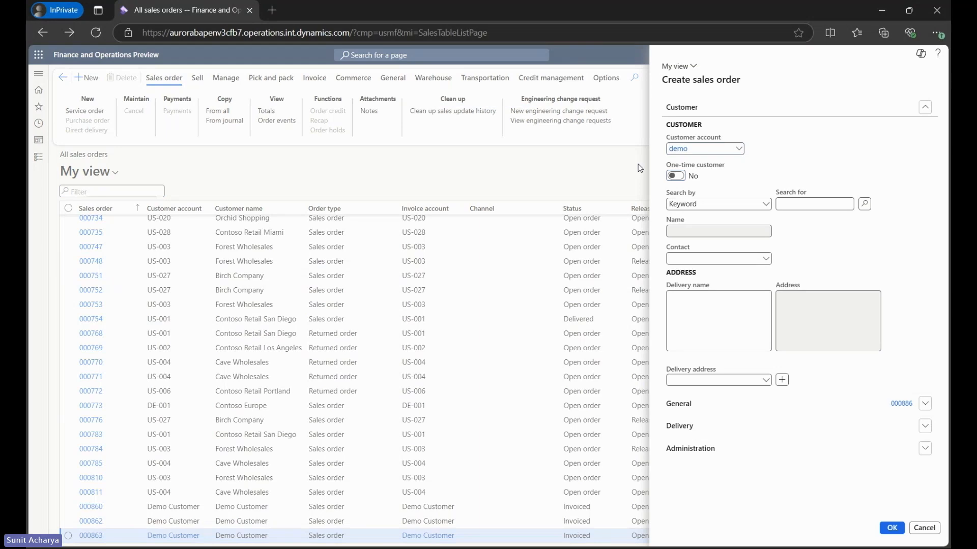
left_click(889, 528)
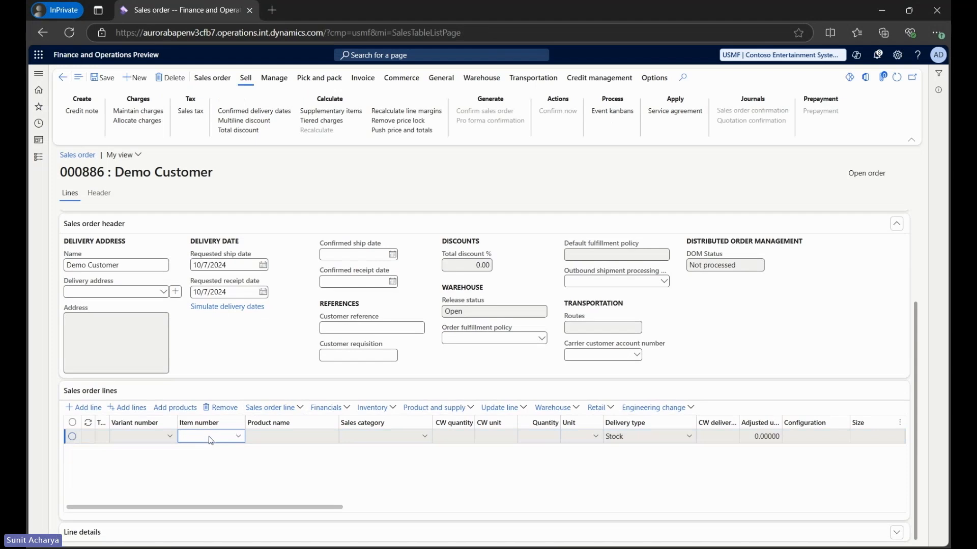
Enter item number 1000 with a quantity of 10 on the first sales order line.
left_click(209, 436)
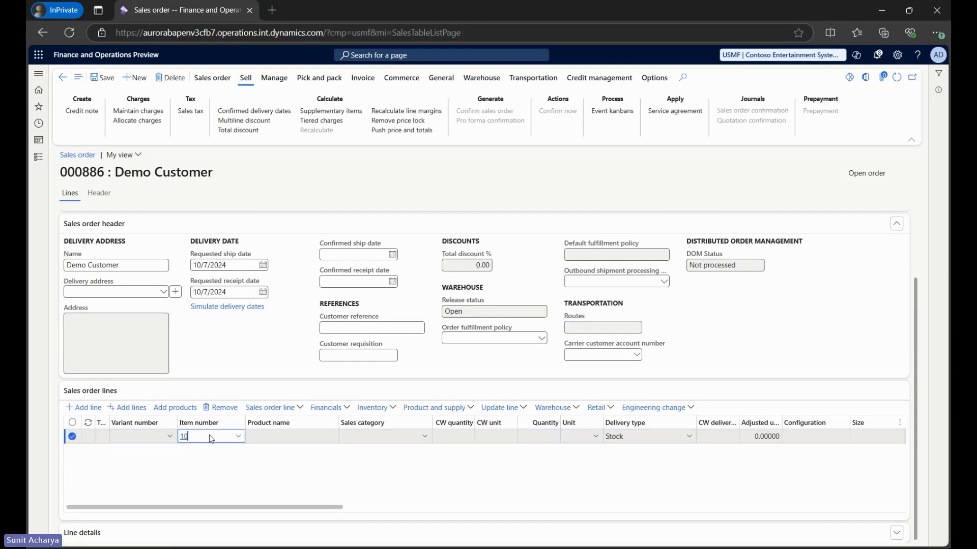
type("1000")
key("Tab")
key("Tab")
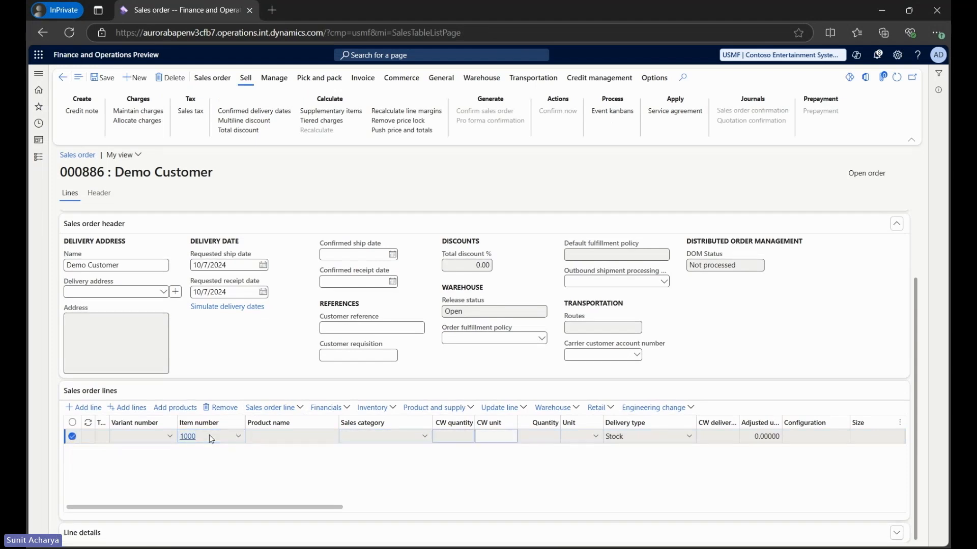
type("1")
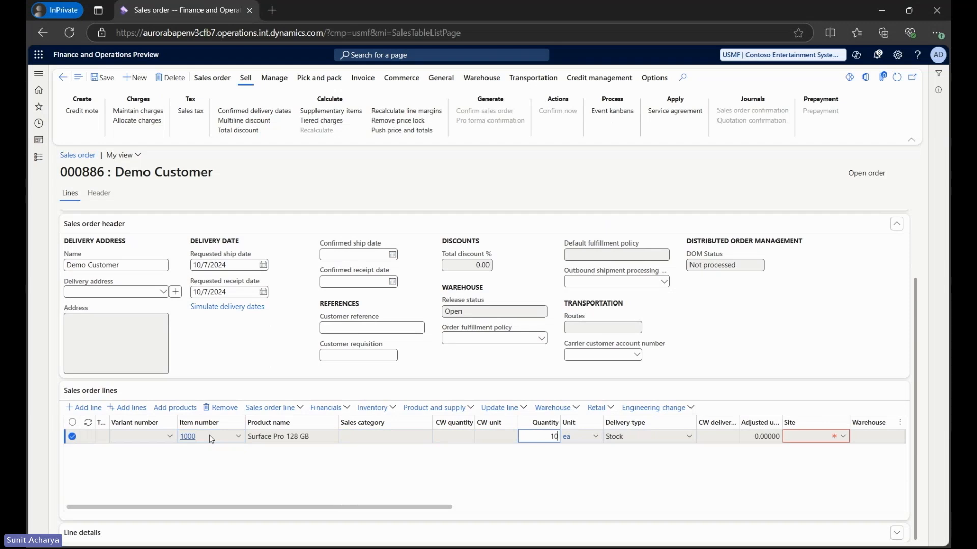
type("0")
Set the site of the sales order line for item 1000 to 1.
key("Tab")
key("Tab")
key("Tab")
key("Tab")
key("Tab")
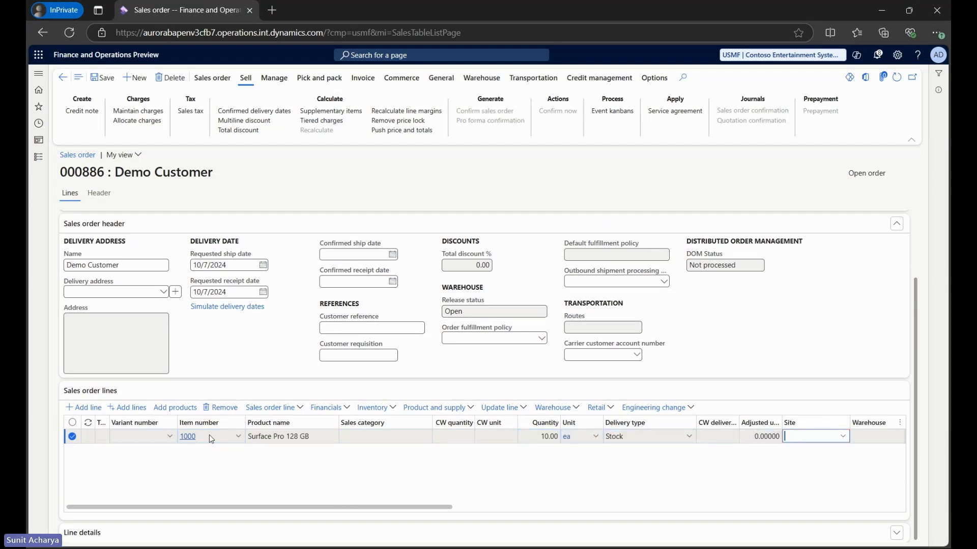
type("1")
key("Tab")
key("Tab")
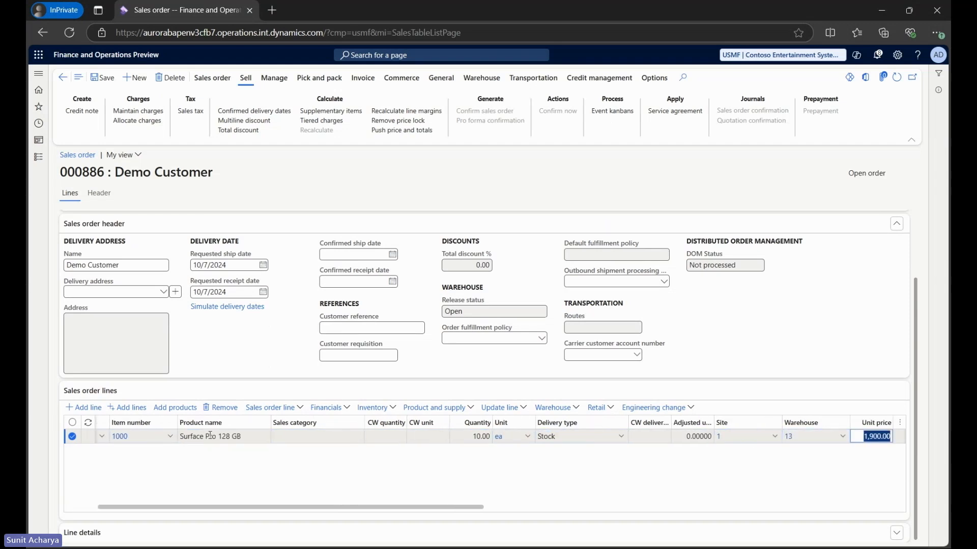
Save the sales order and confirm it.
left_click(155, 472)
left_click_drag(179, 508, 134, 493)
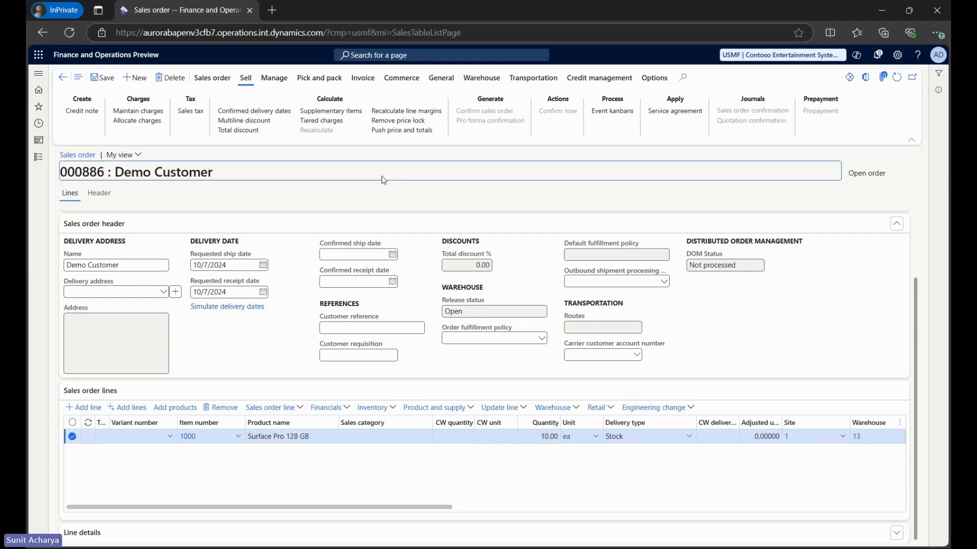
left_click(109, 80)
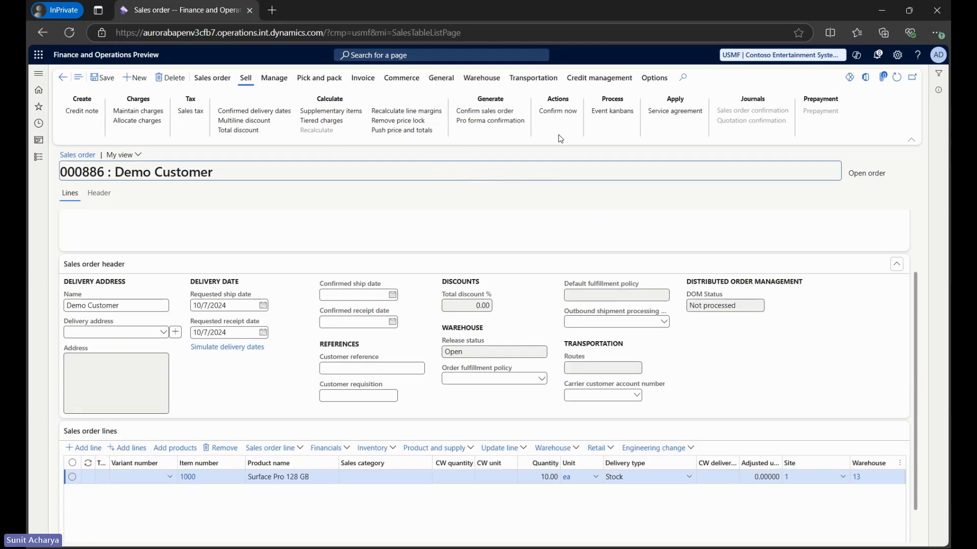
left_click(557, 111)
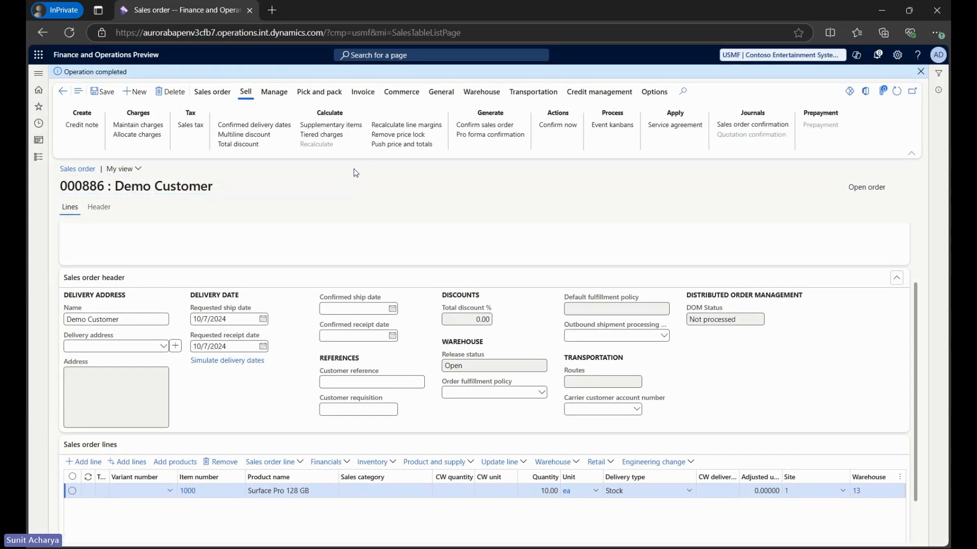
Open the sales order's prepayment proposal, keep the prepayment type Fixed and set the total prepayment amount to 1,000.
left_click(362, 94)
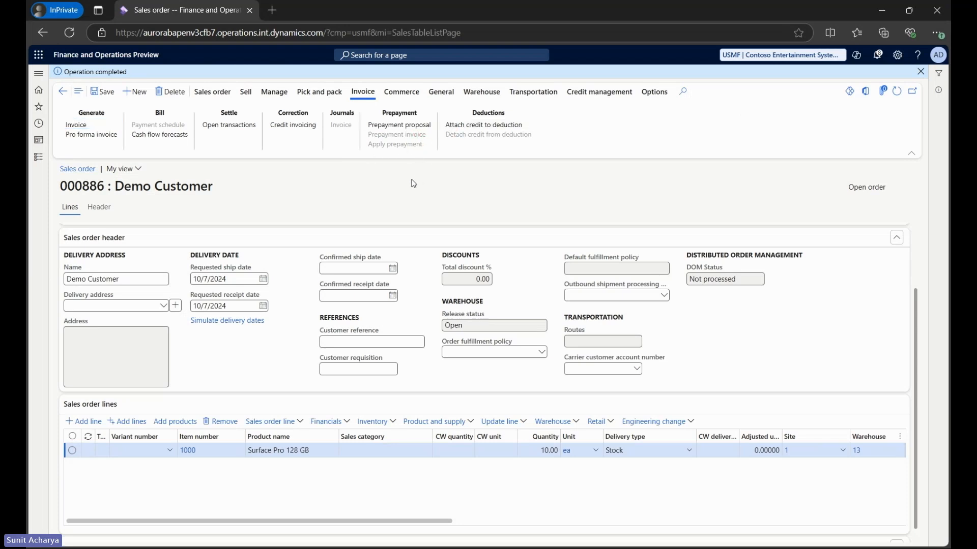
left_click(418, 127)
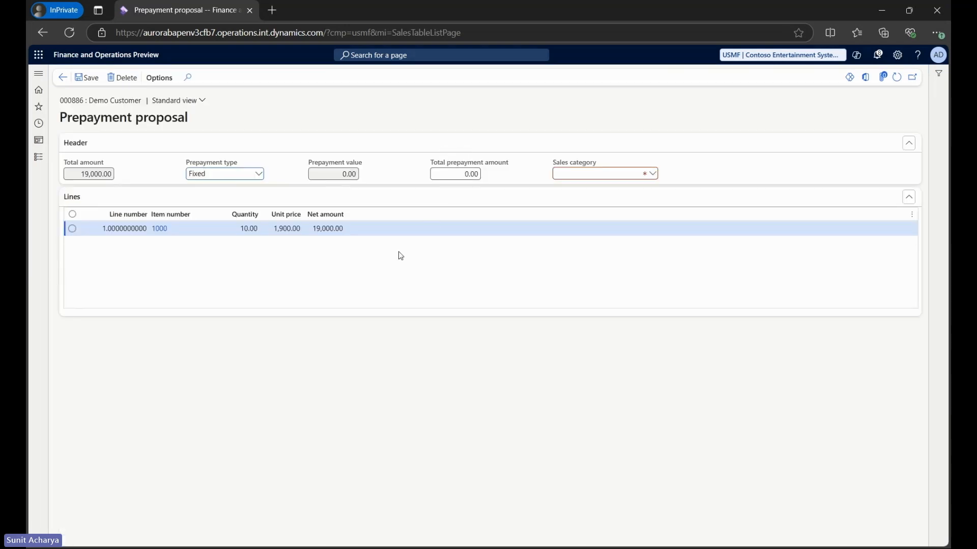
left_click(259, 174)
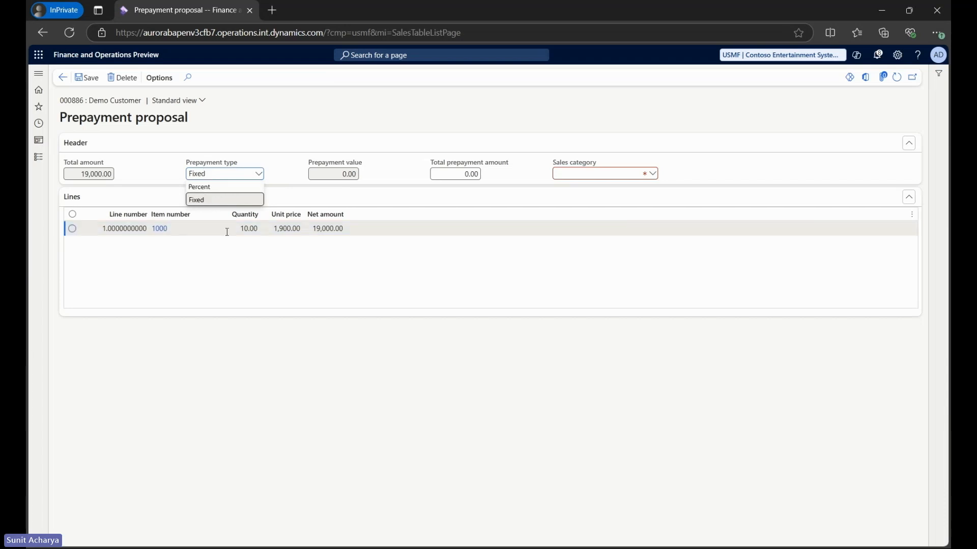
left_click(245, 261)
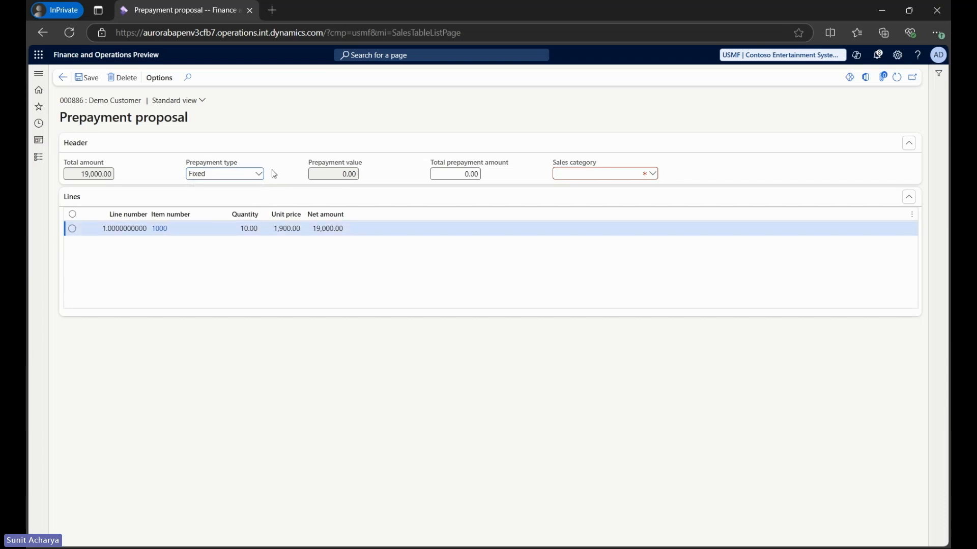
left_click(287, 126)
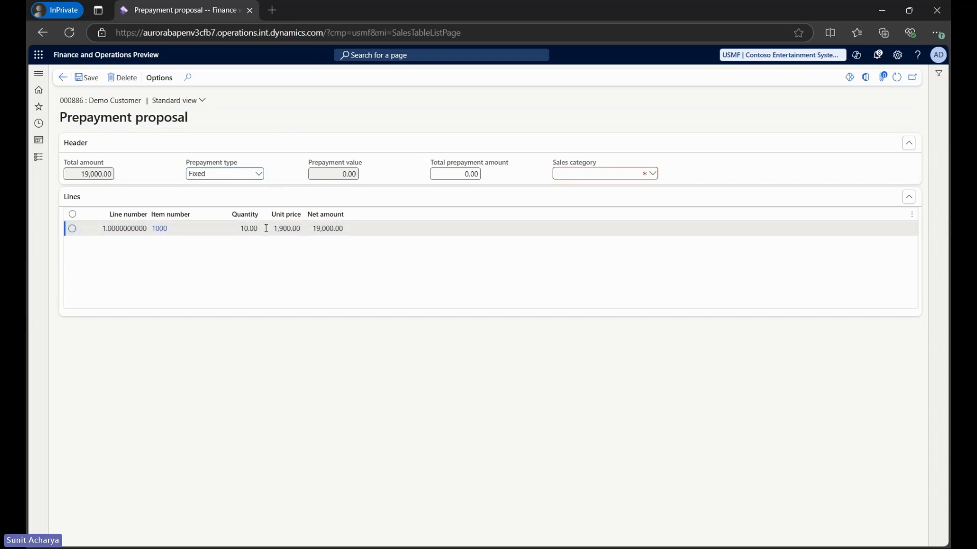
left_click(259, 174)
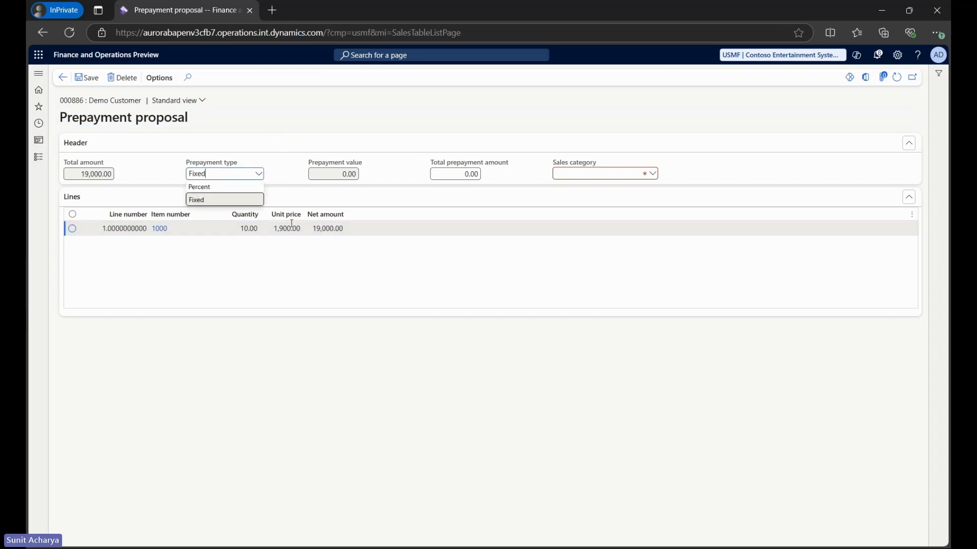
left_click(376, 299)
left_click(444, 173)
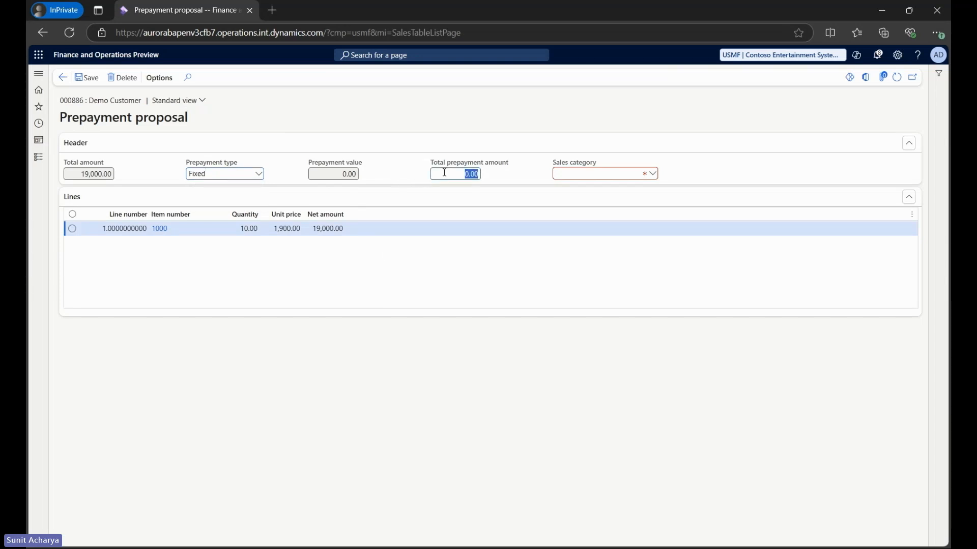
type("1000")
left_click(414, 269)
Set the proposal's sales category to Installation under Auto audio systems and return to the sales order.
left_click(653, 174)
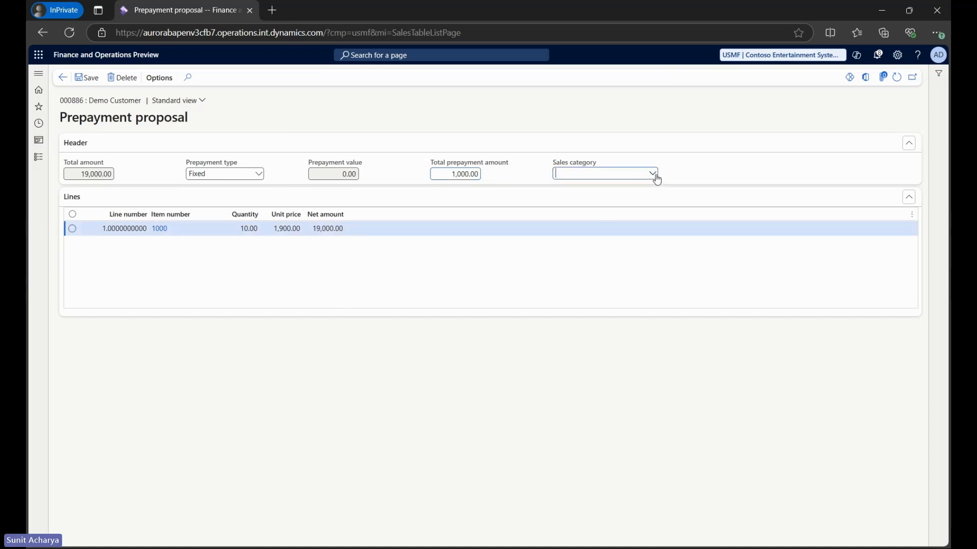
left_click(562, 221)
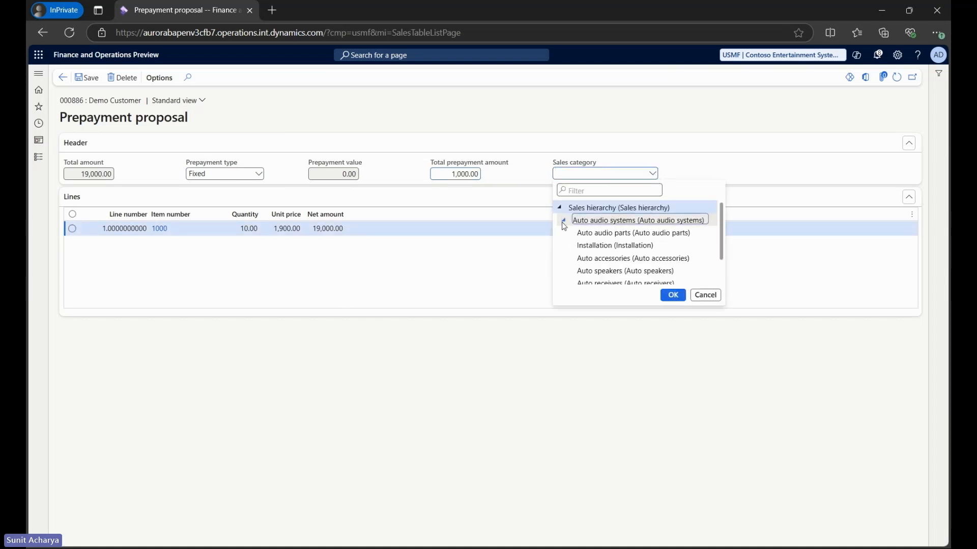
left_click(587, 246)
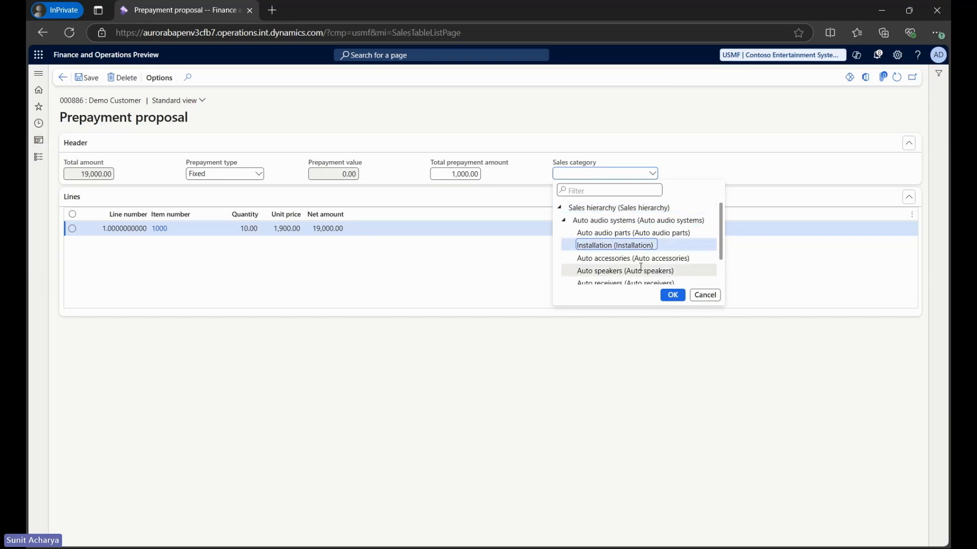
left_click(670, 295)
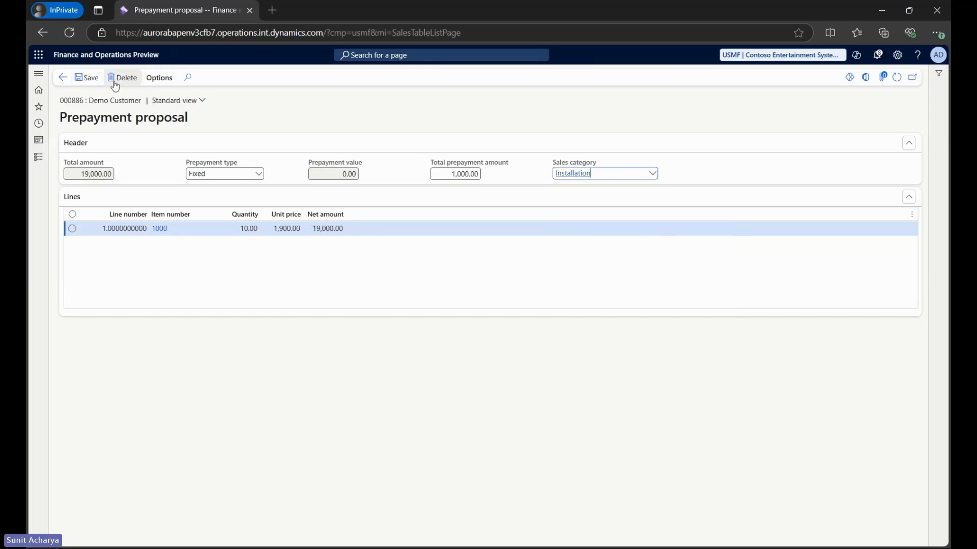
left_click(63, 78)
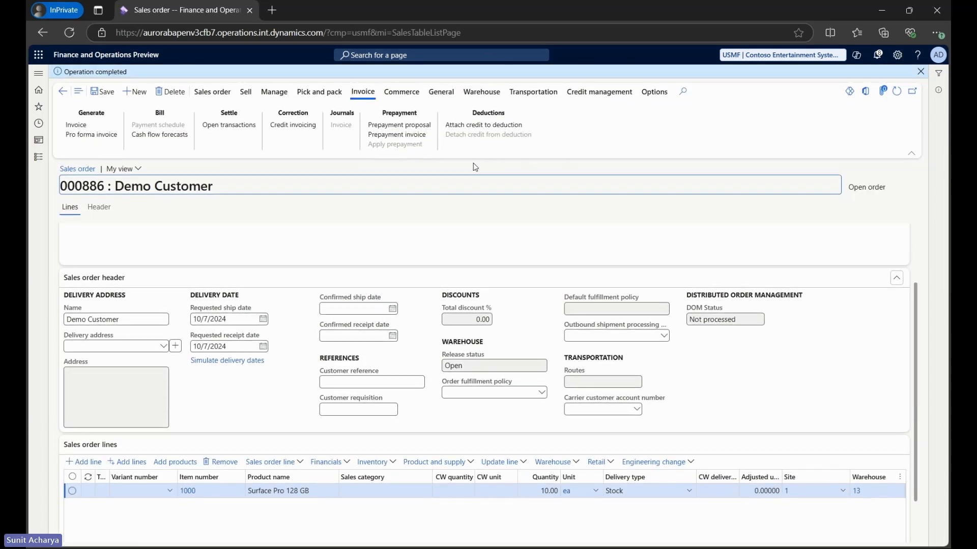
Open the order's prepayment invoice and set its line's sales tax group to CA and item sales tax group to ALL.
left_click(424, 136)
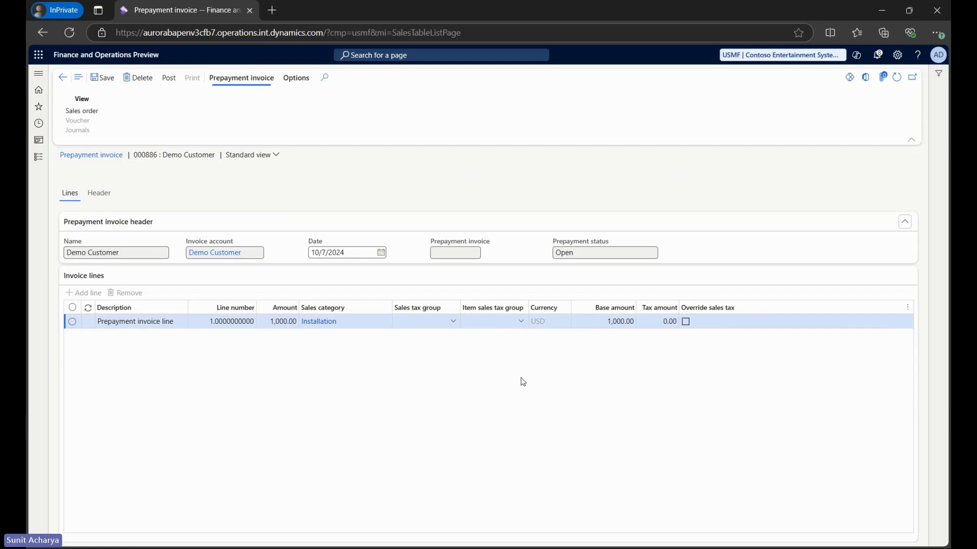
left_click(453, 323)
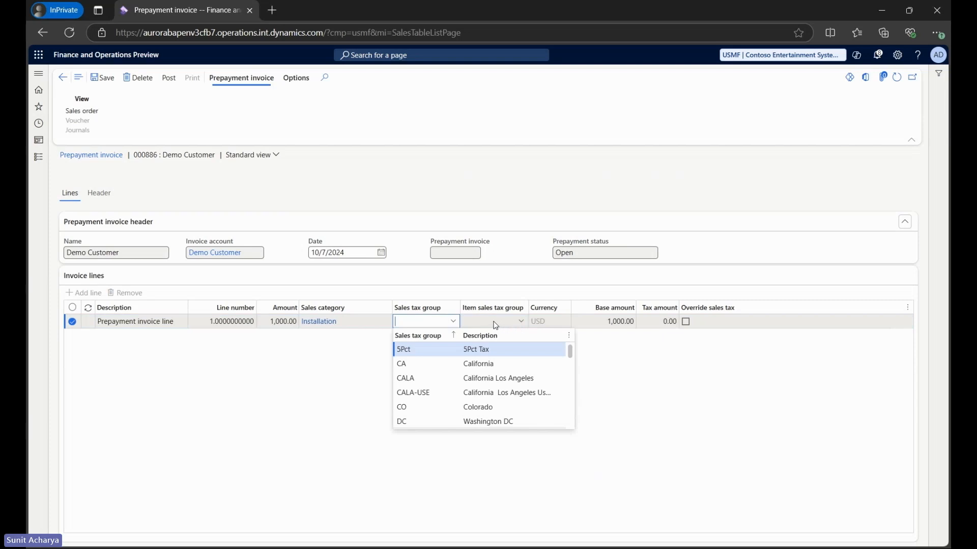
key("Down")
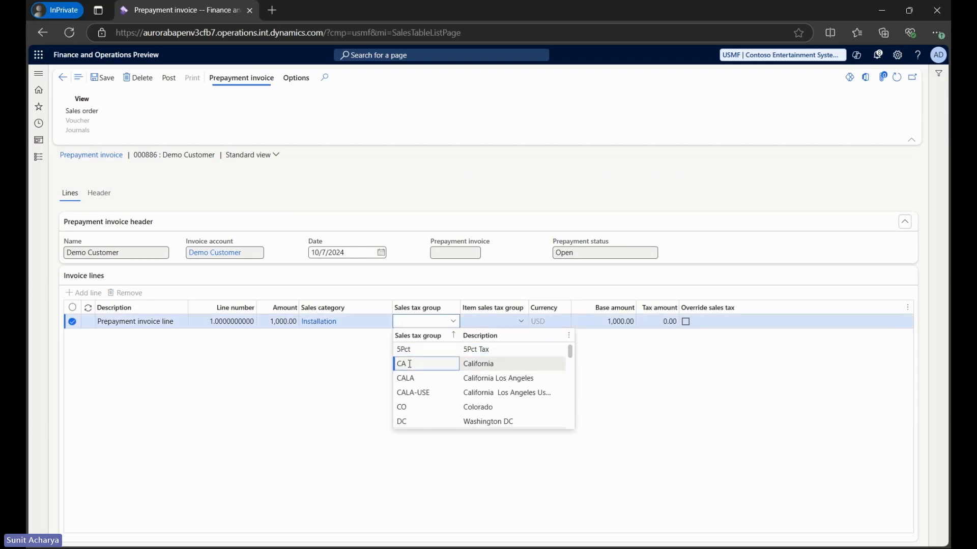
key("Return")
left_click(522, 322)
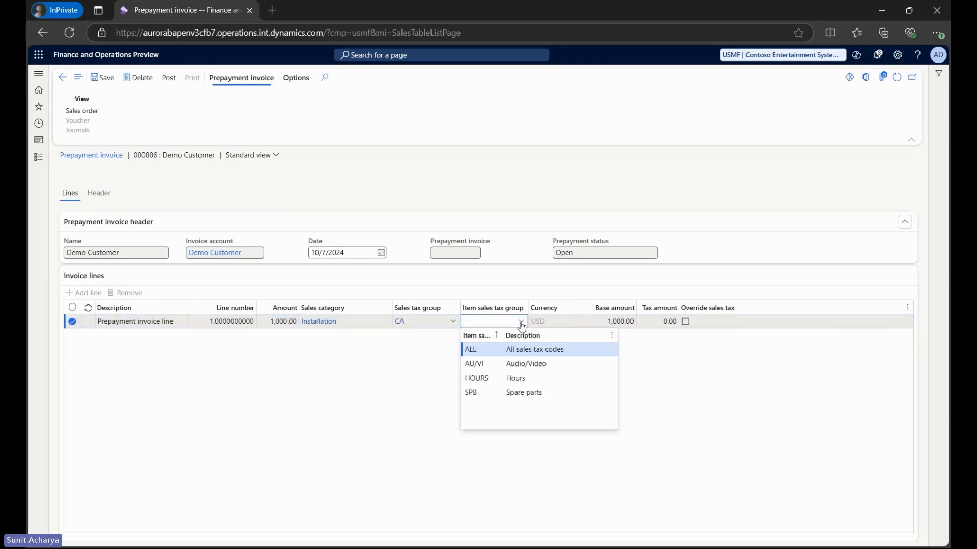
left_click(473, 350)
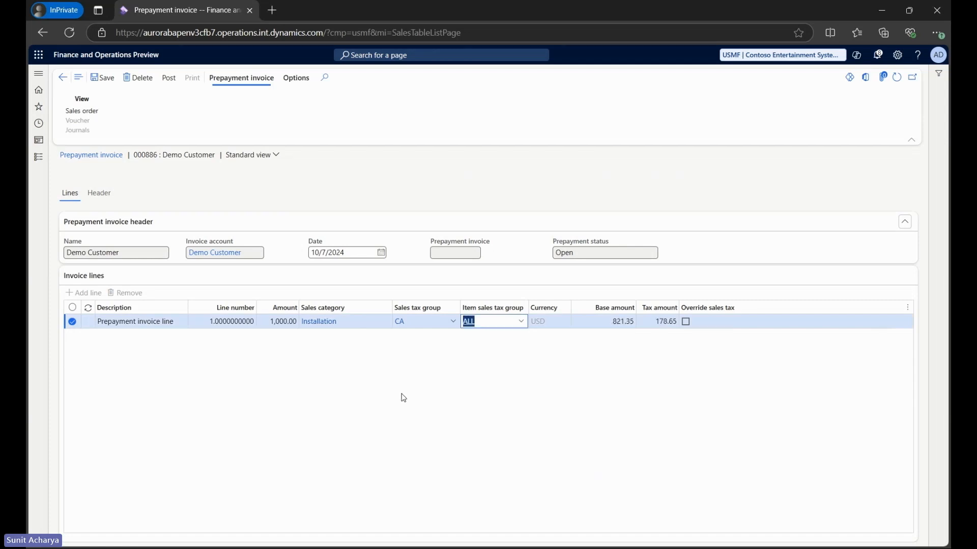
left_click(404, 398)
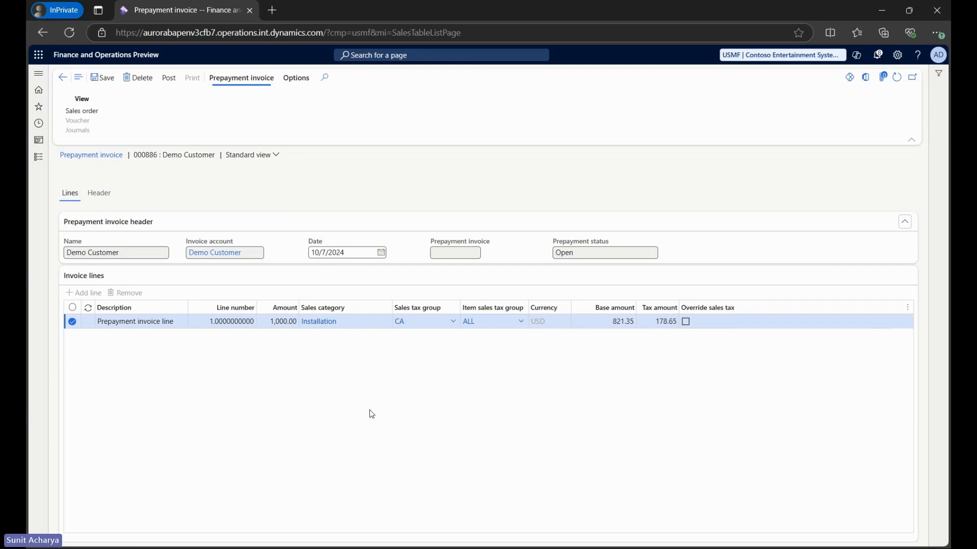
Save and post the prepayment invoice, returning to the sales order.
left_click(108, 83)
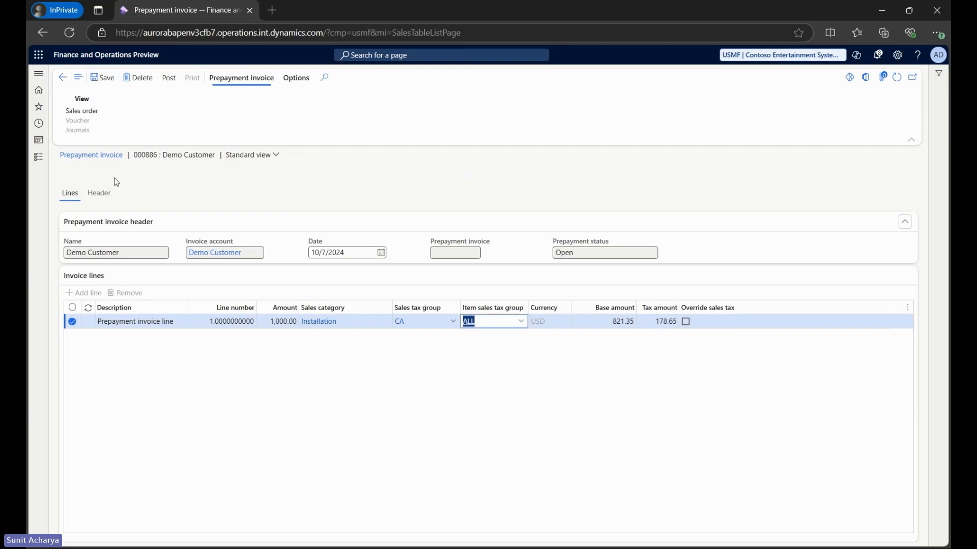
left_click(169, 78)
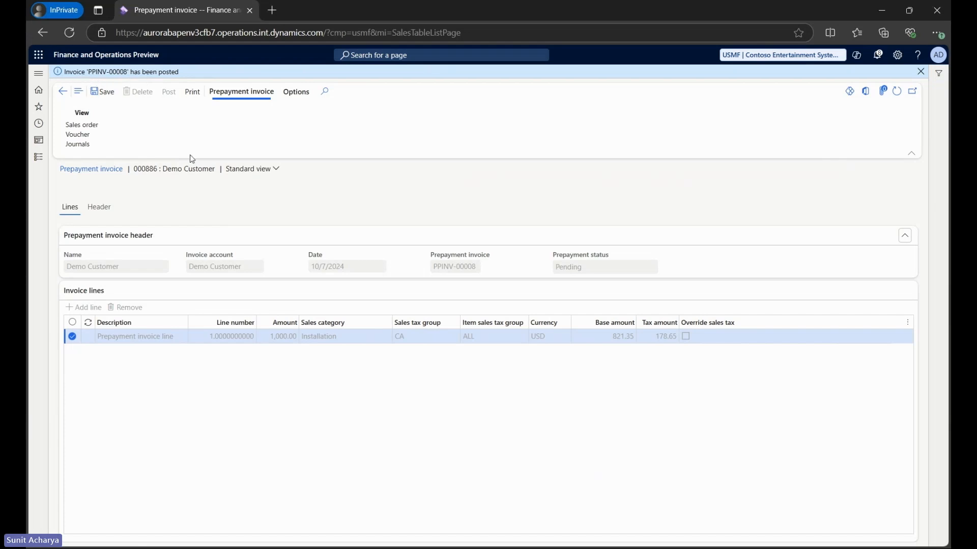
left_click(62, 92)
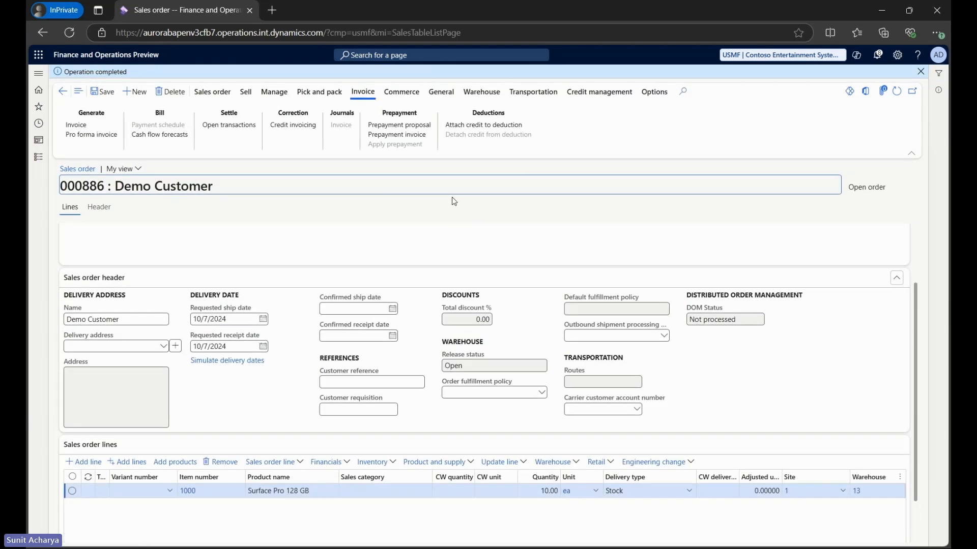
Create a new customer payment journal in Accounts receivable with the name CustPay and open its lines.
left_click(39, 157)
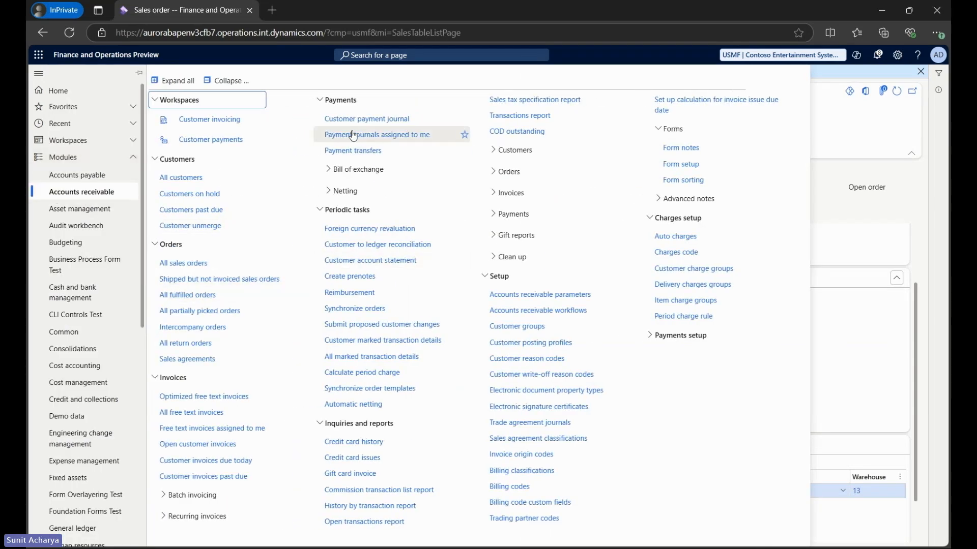
left_click(353, 125)
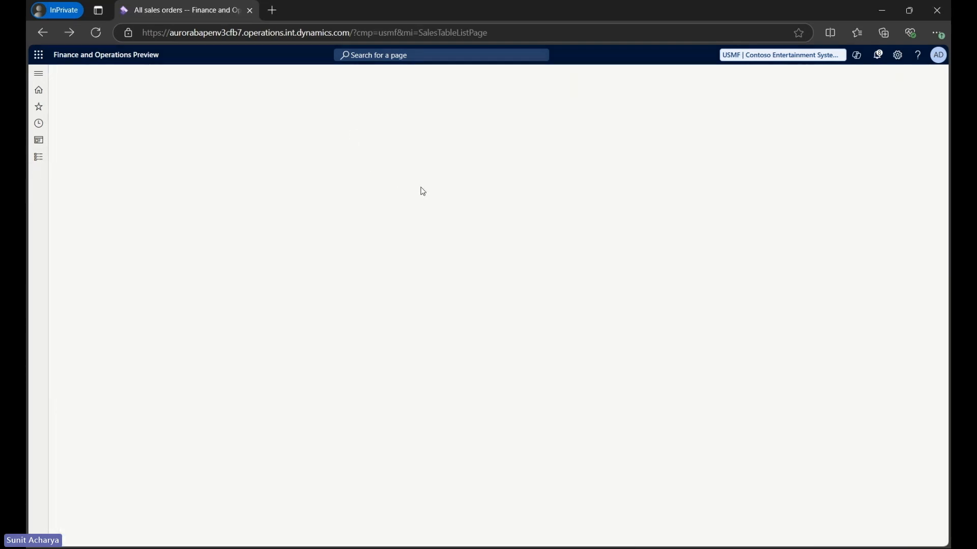
left_click(120, 77)
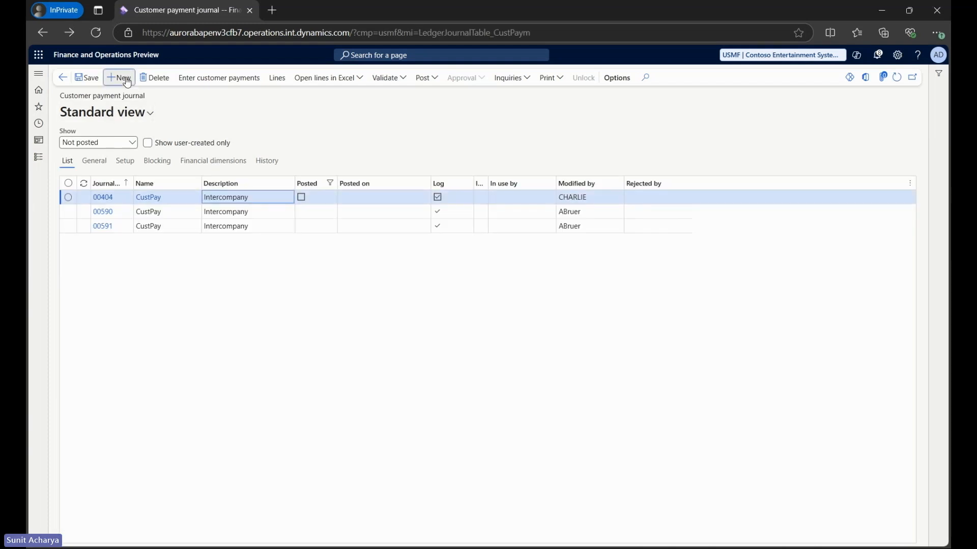
left_click(193, 198)
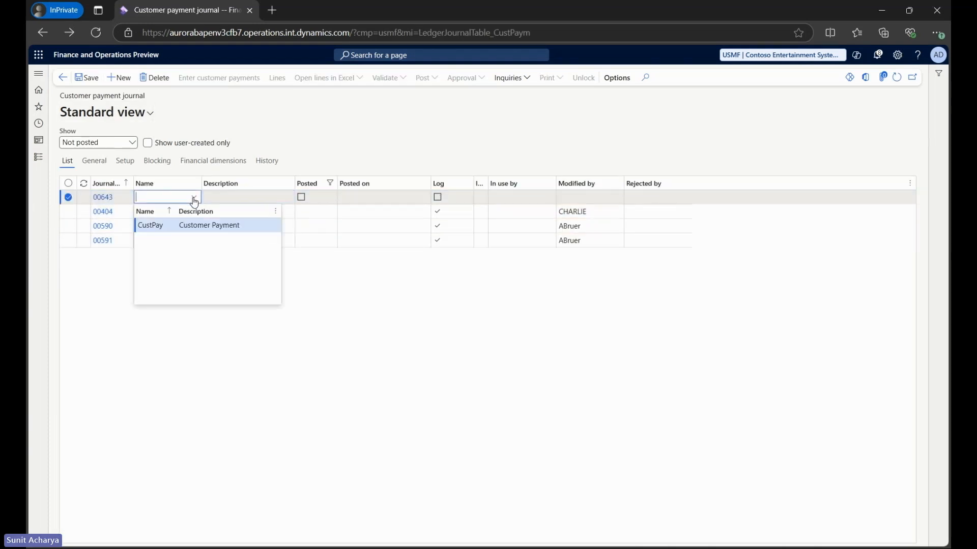
left_click(155, 225)
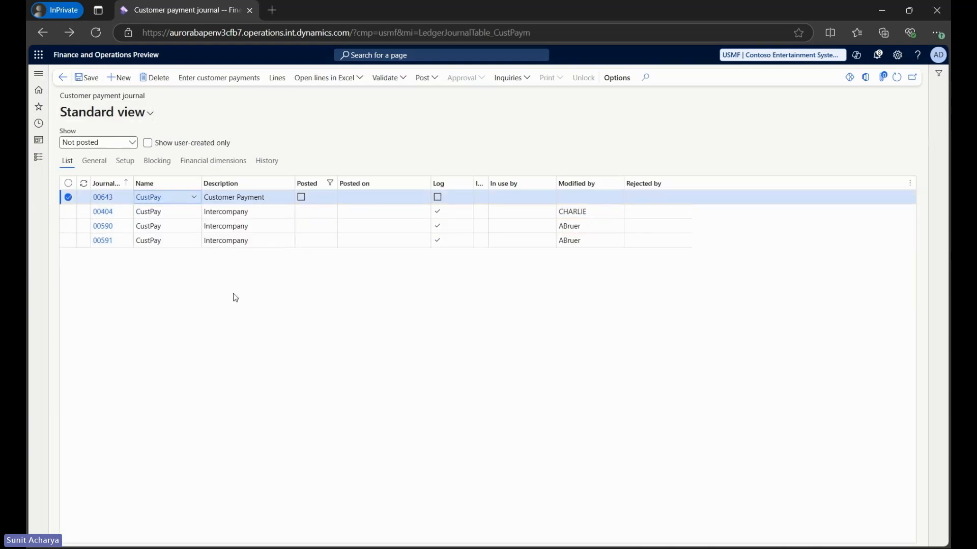
left_click(278, 81)
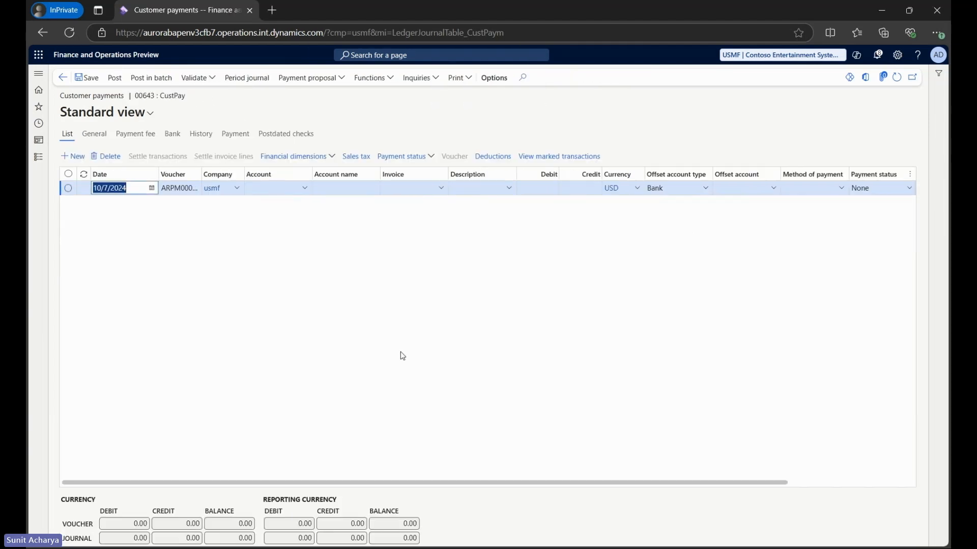
Set the payment line's account to Demo Customer and select the customer's open 1,000.00 prepayment invoice.
left_click(303, 192)
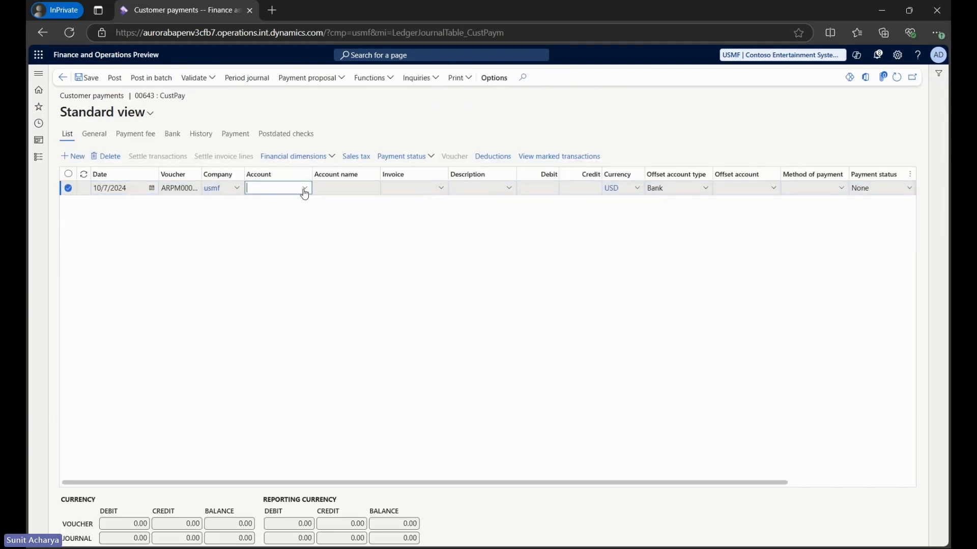
left_click(304, 188)
left_click(284, 230)
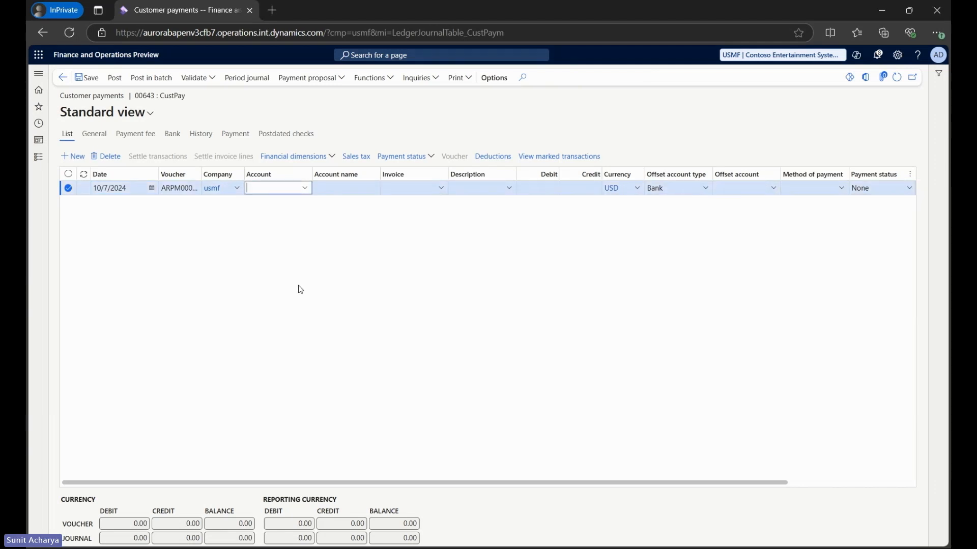
left_click(442, 192)
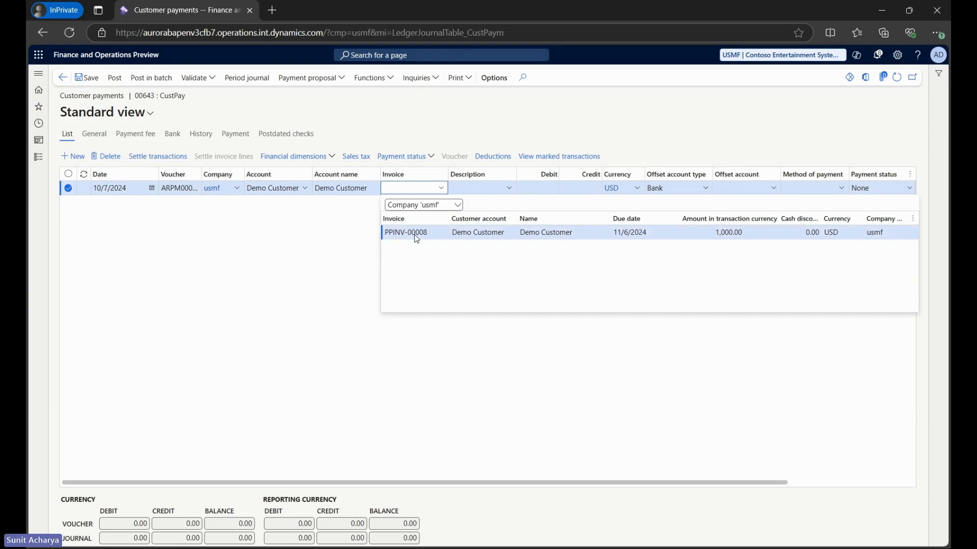
key("Return")
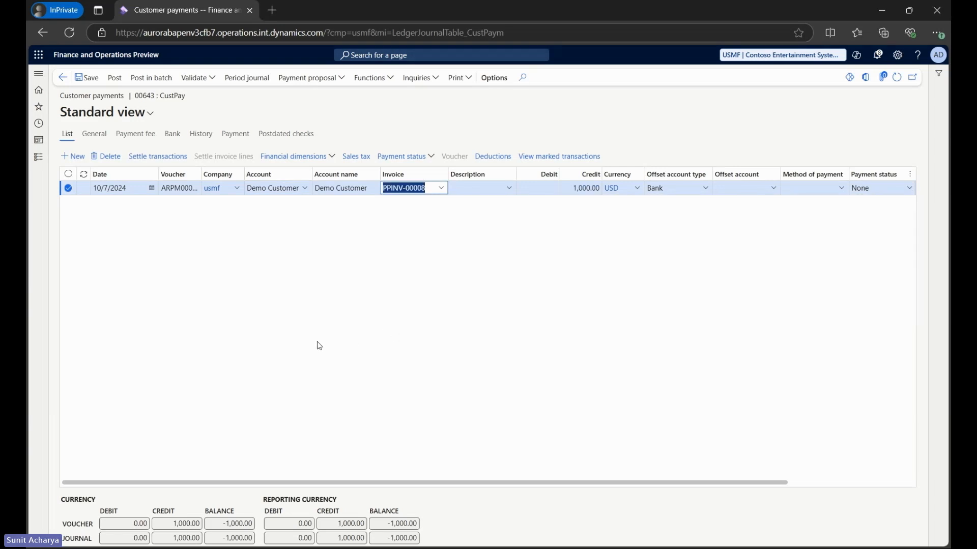
Set the prepayment line's offset account to USMF OPER, then save and post the payment journal.
scroll(319, 346, "right", 3)
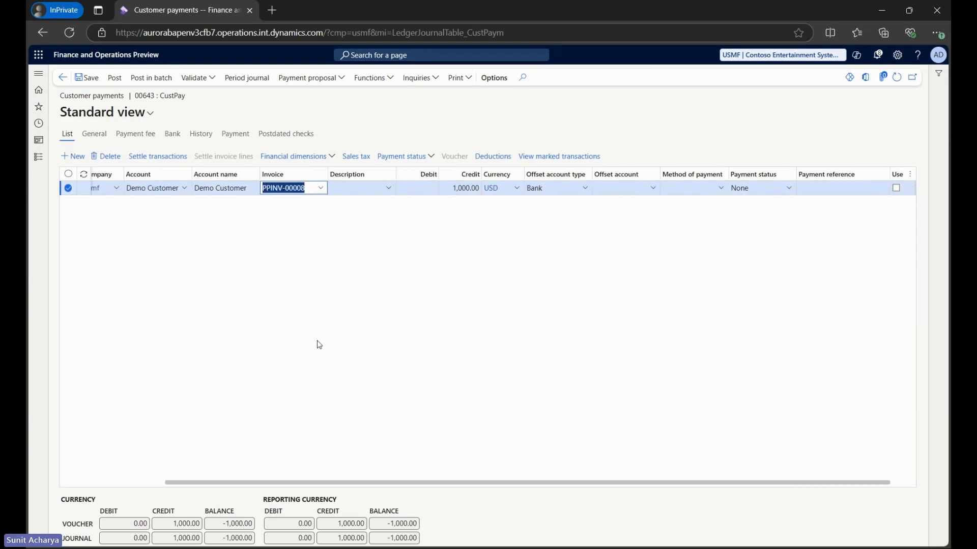
left_click(623, 189)
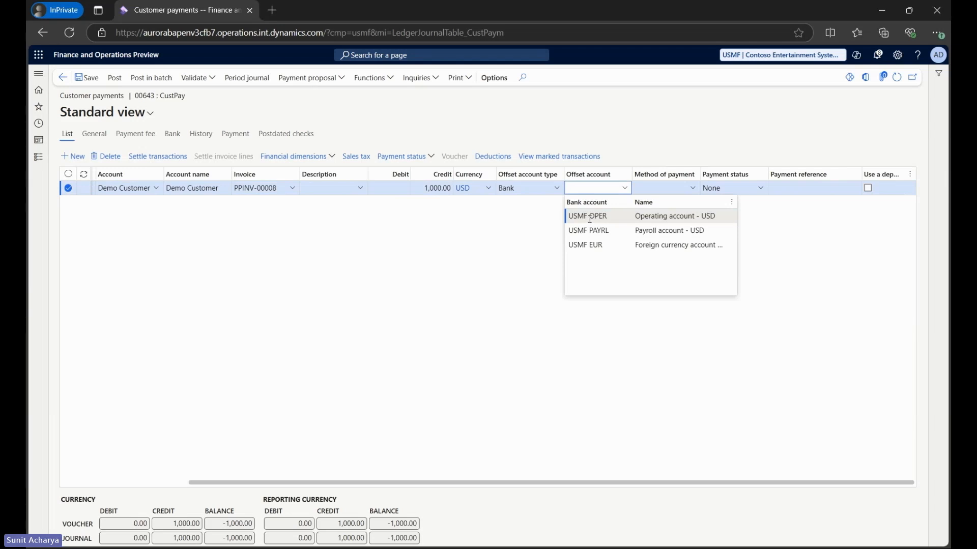
left_click(591, 217)
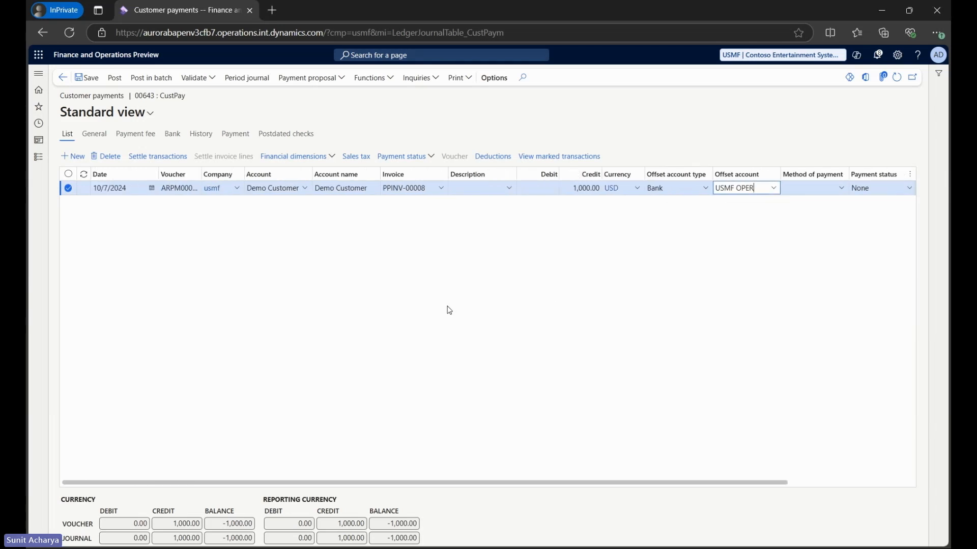
left_click(86, 77)
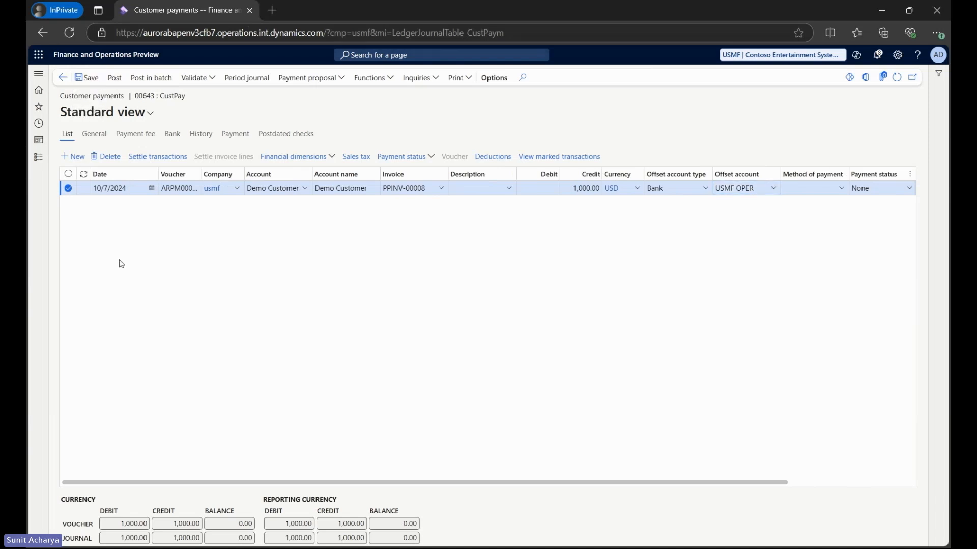
left_click(114, 79)
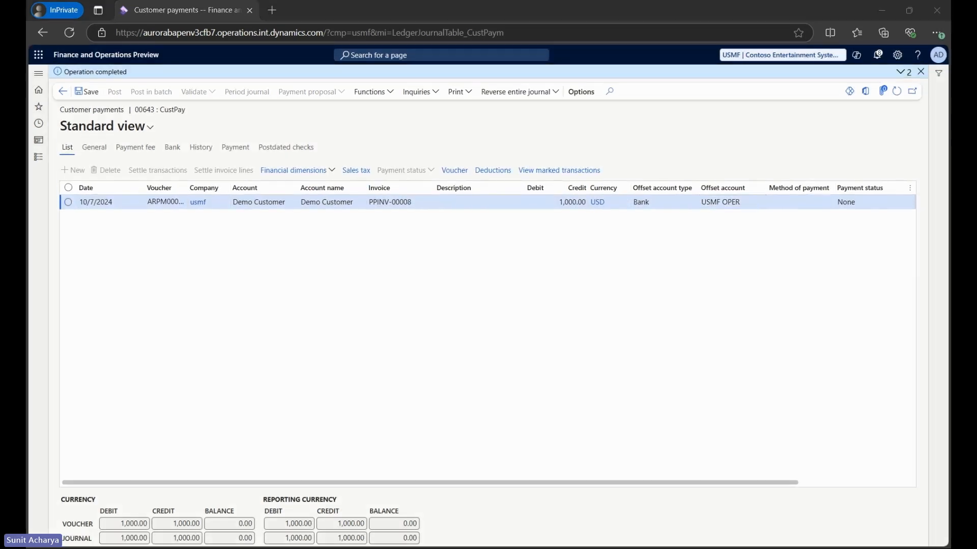
Reopen the Demo Customer sales order from All sales orders, check its prepayment invoice's status, and return to the order.
left_click(273, 262)
left_click(38, 157)
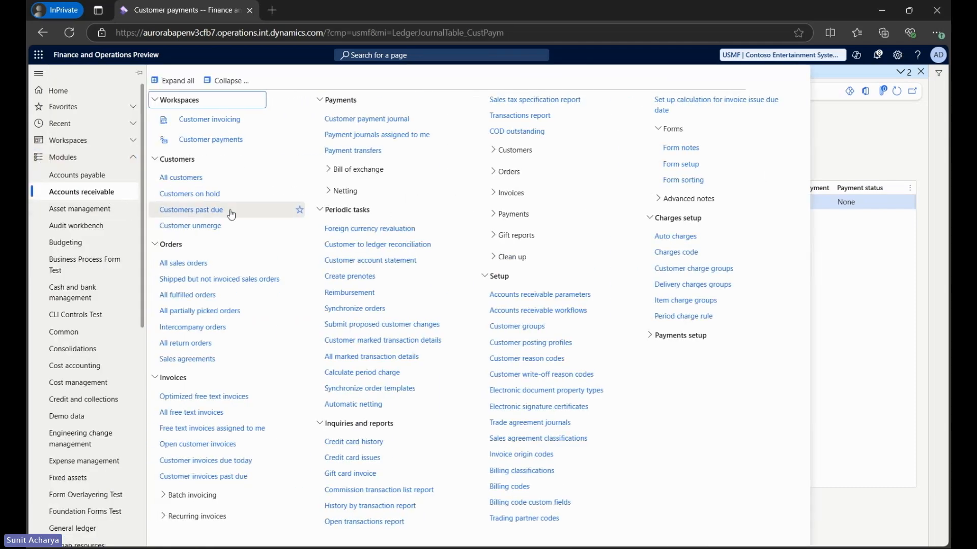
left_click(221, 266)
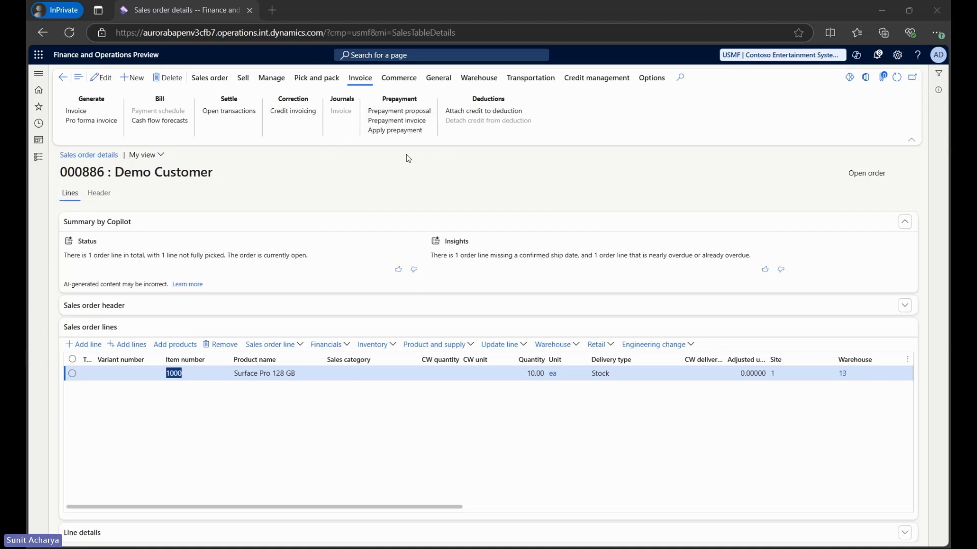
left_click(377, 125)
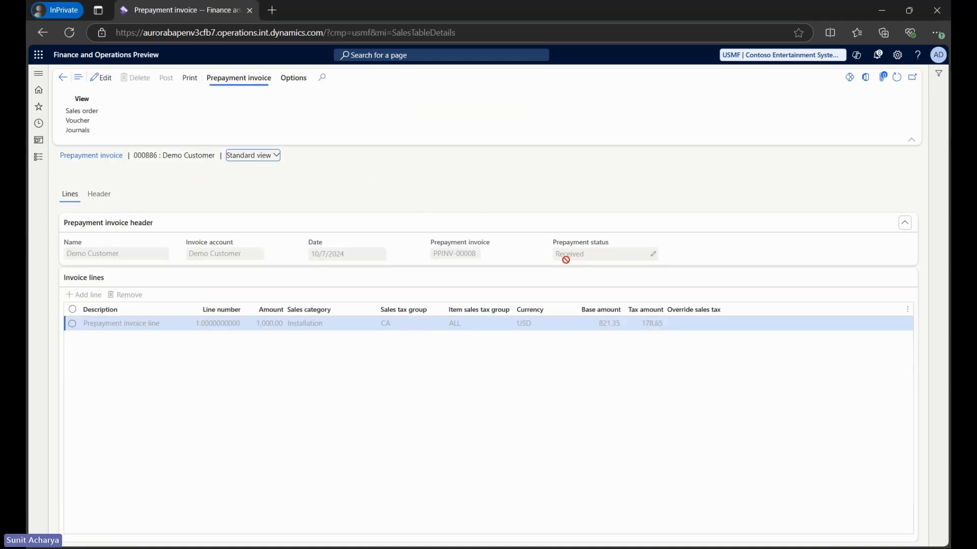
left_click(67, 85)
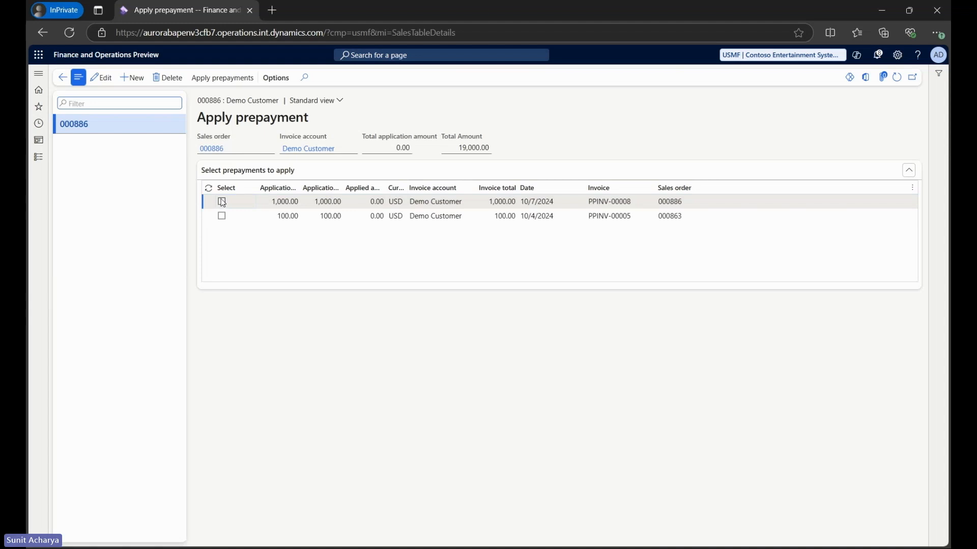
Apply the 1,000.00 prepayment invoice dated 10/7/2024 to the sales order.
left_click(222, 202)
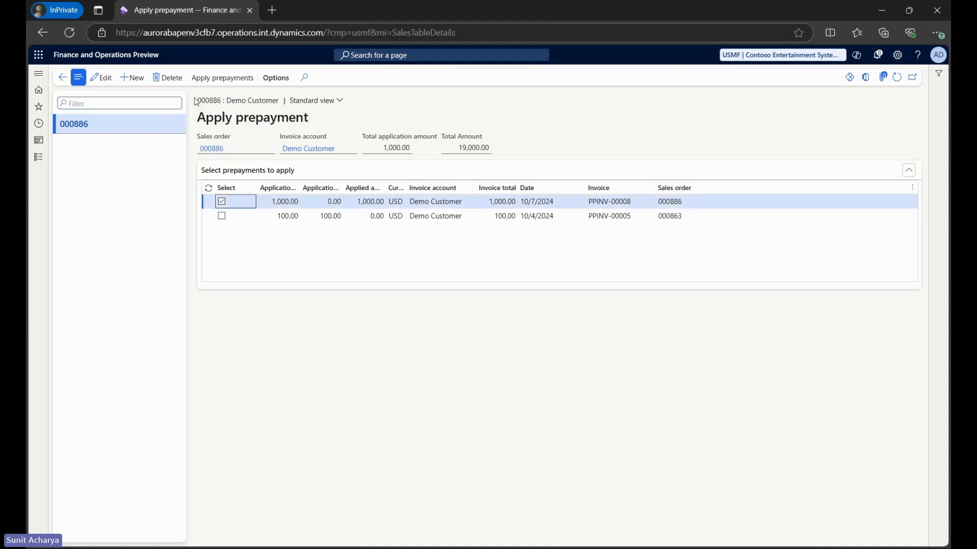
left_click(204, 81)
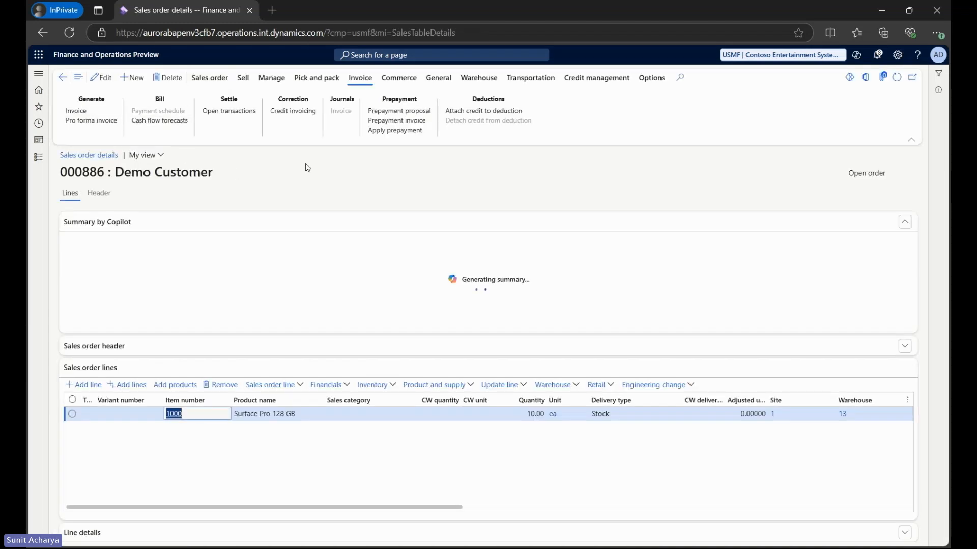
left_click(321, 172)
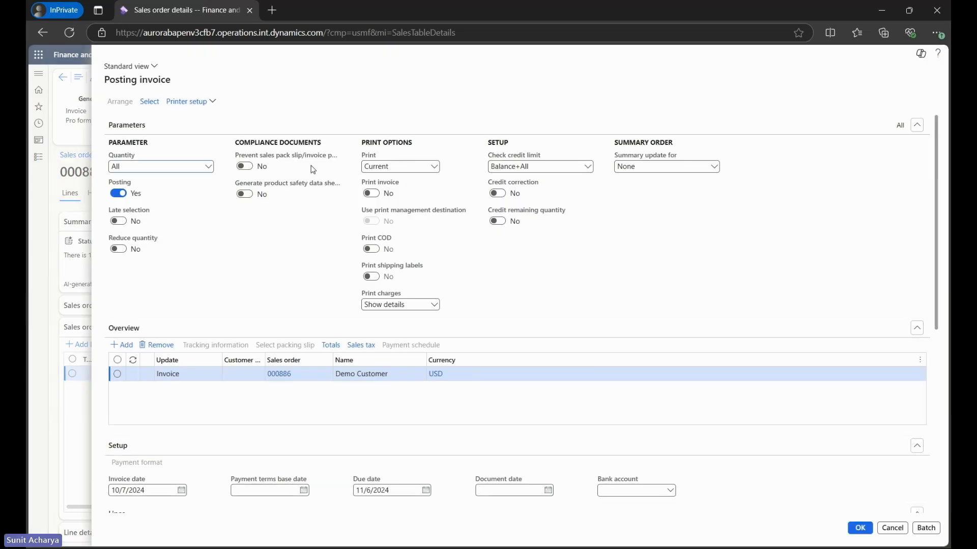
Review the applied prepayment in the sales order's invoice posting details and post the invoice.
scroll(651, 343, "down", 7)
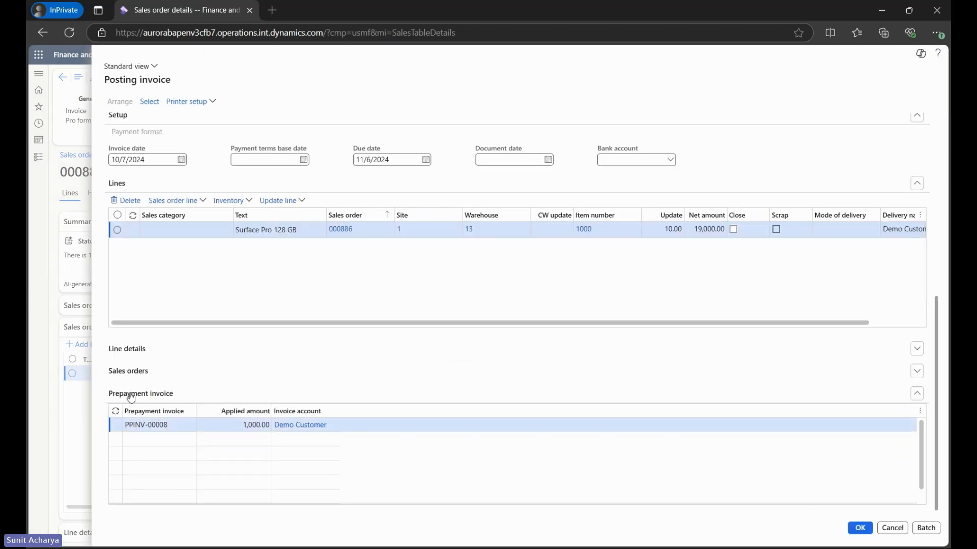
left_click(259, 428)
scroll(595, 386, "up", 6)
scroll(595, 385, "down", 6)
left_click(854, 529)
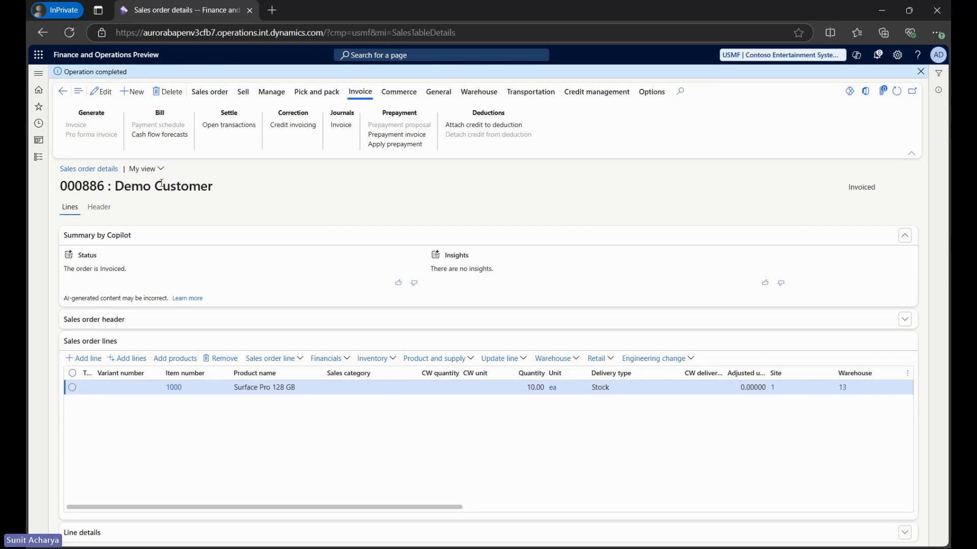
Create another customer payment journal in Accounts receivable with the name CustPay and open its lines.
left_click(40, 161)
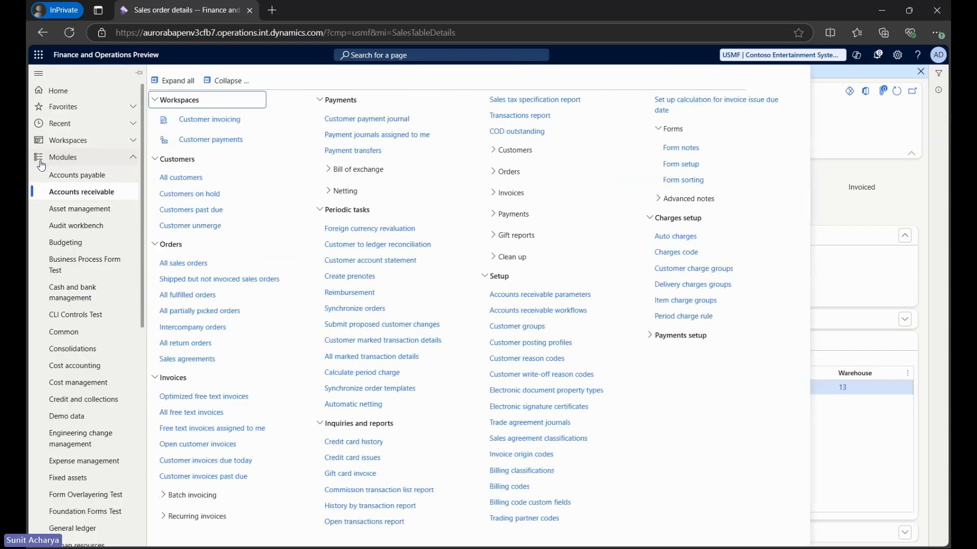
left_click(385, 122)
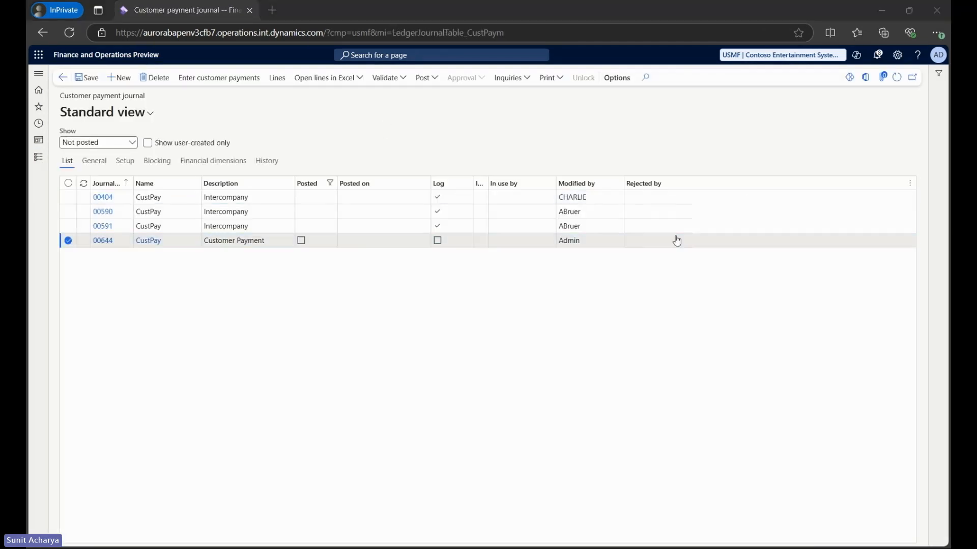
left_click(313, 285)
left_click(119, 77)
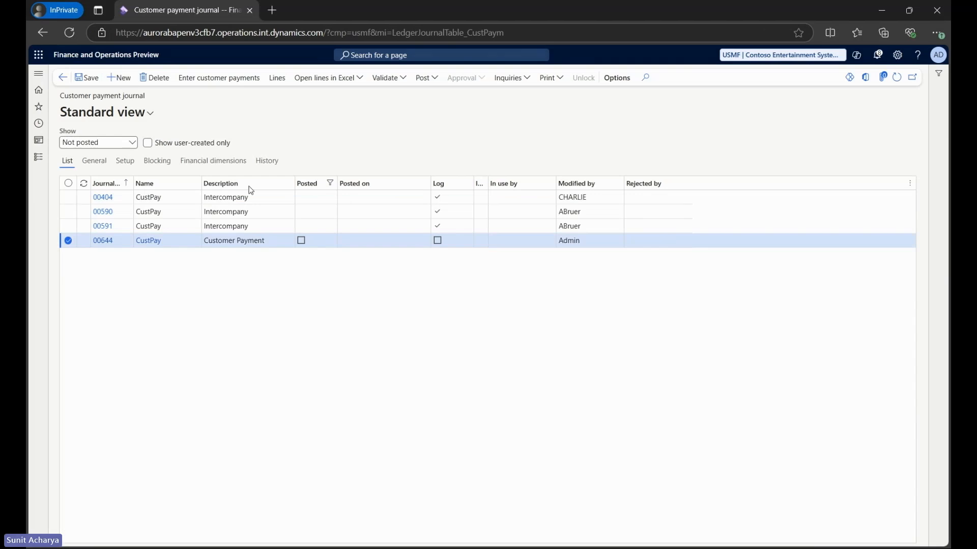
left_click(194, 240)
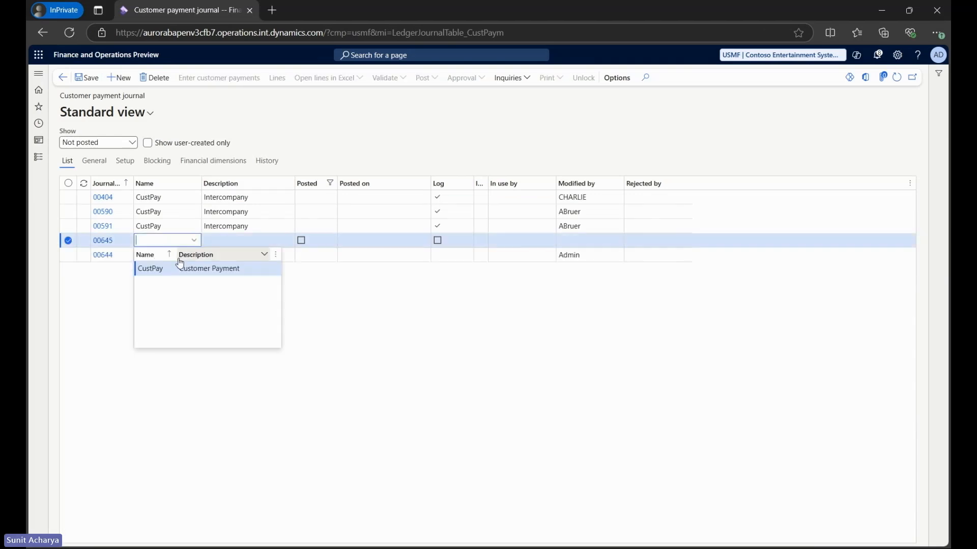
left_click(173, 267)
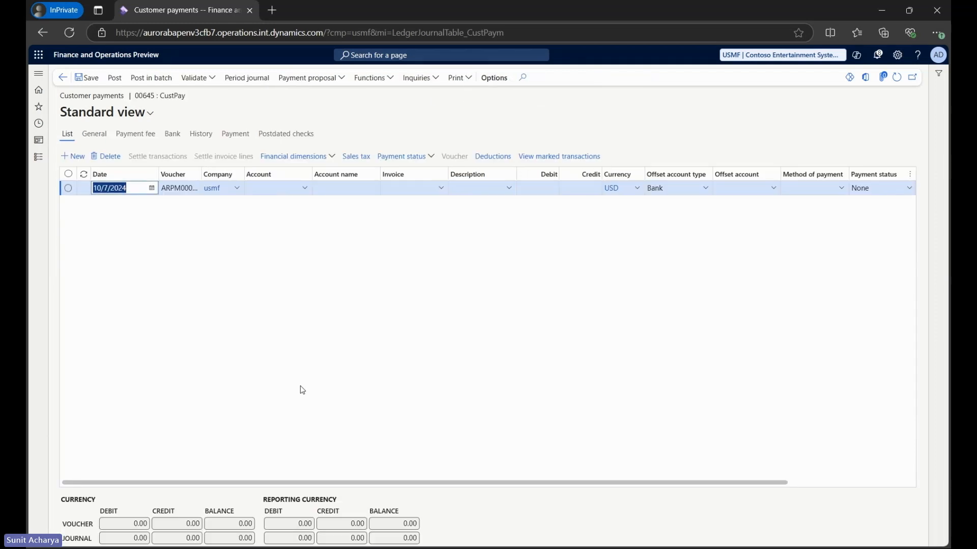
Set the new payment line's account to Demo Customer and select the open 18,000.00 sales invoice.
left_click(288, 189)
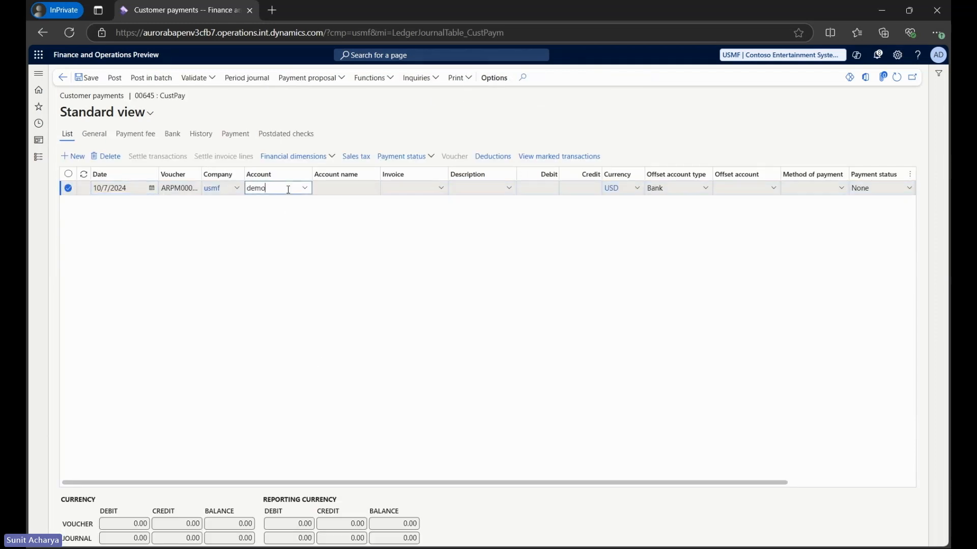
type("demo")
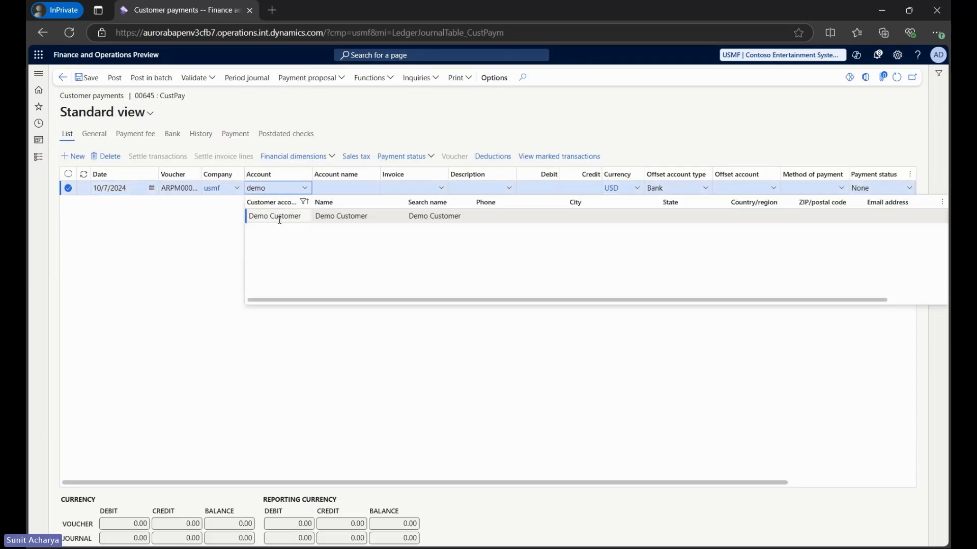
left_click(283, 216)
left_click(442, 188)
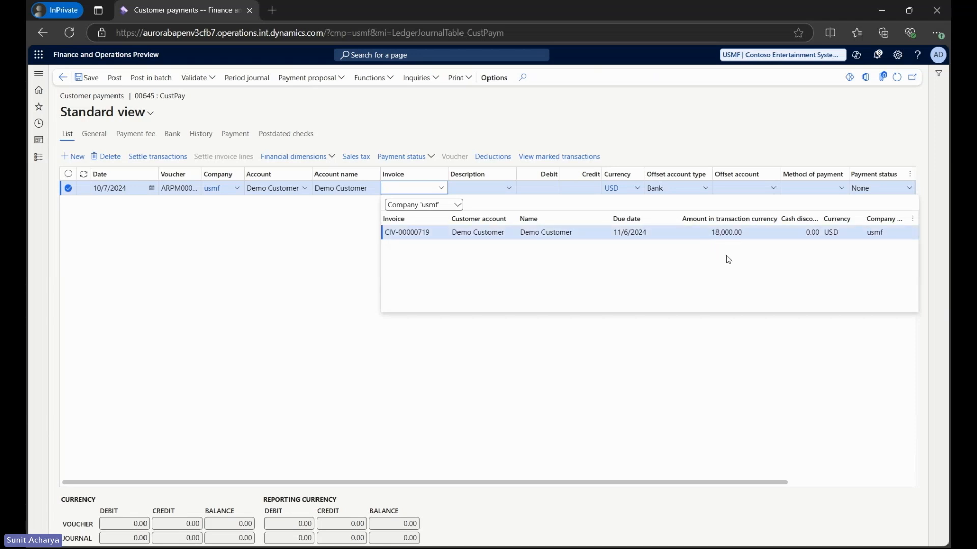
left_click(698, 240)
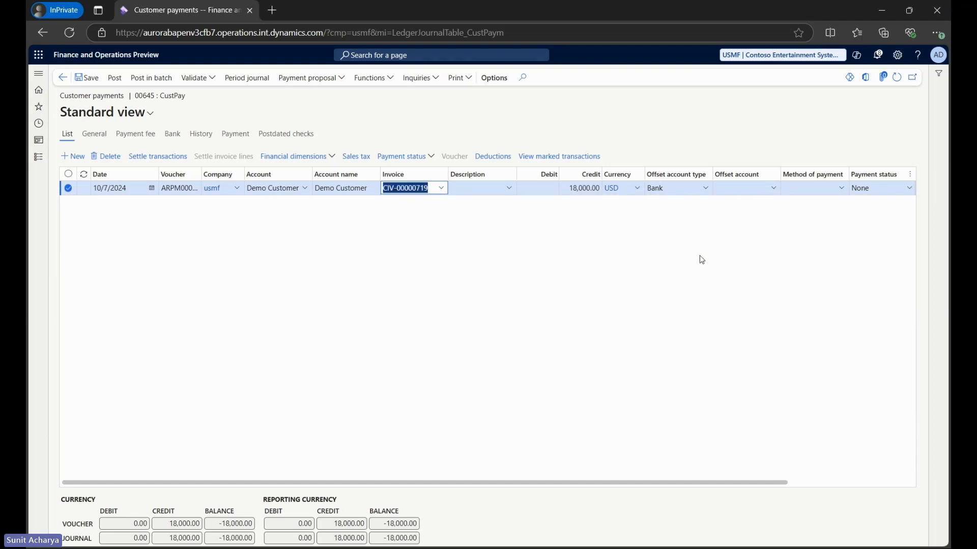
Set the 18,000.00 payment line's offset account to USMF OPER and post the journal.
left_click(771, 193)
left_click(773, 189)
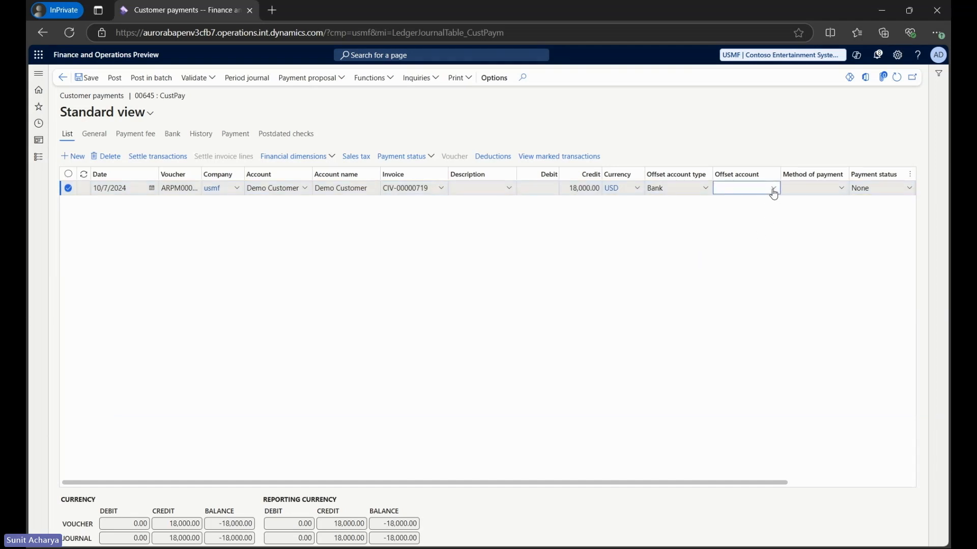
left_click(737, 217)
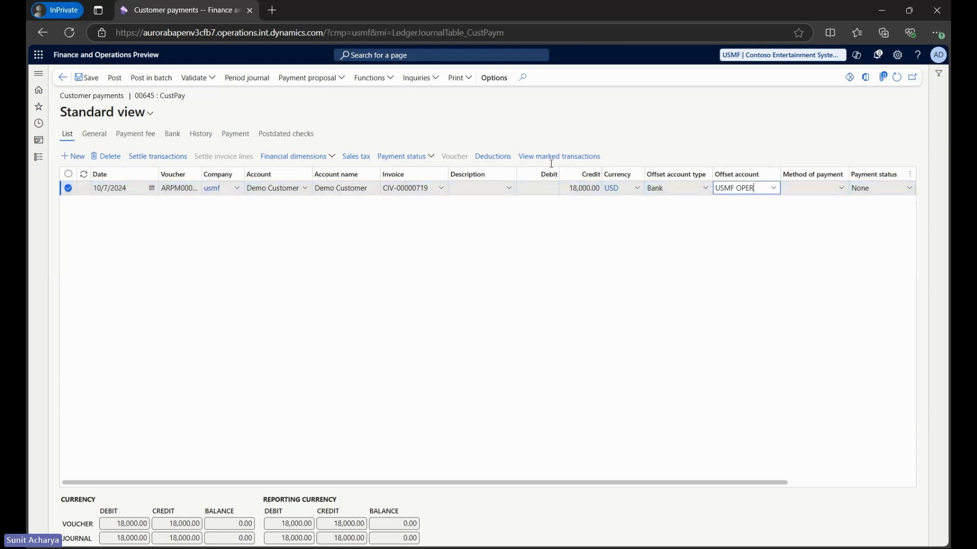
left_click(113, 79)
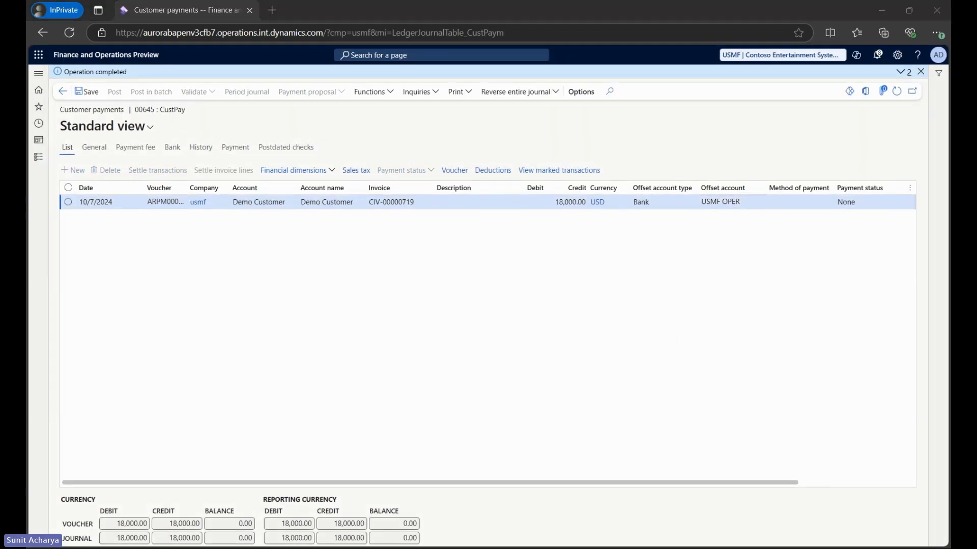
Open the invoiced Demo Customer sales order, check its prepayment invoice's settlement status, and return to the order.
left_click(39, 158)
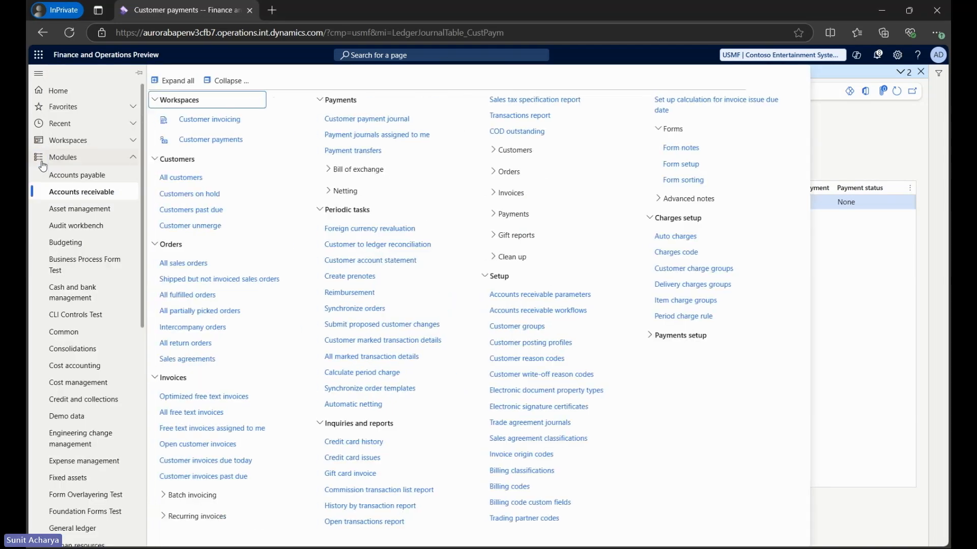
left_click(199, 267)
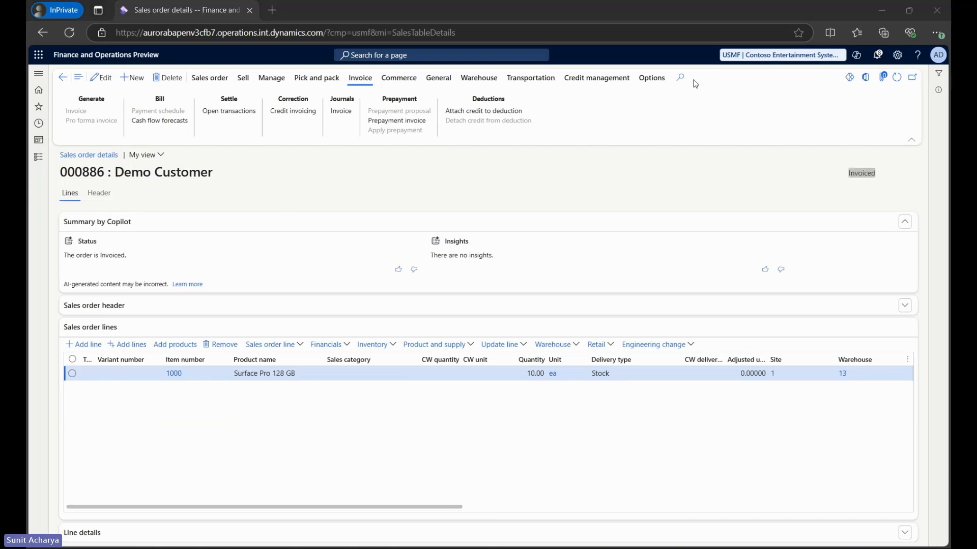
left_click(397, 120)
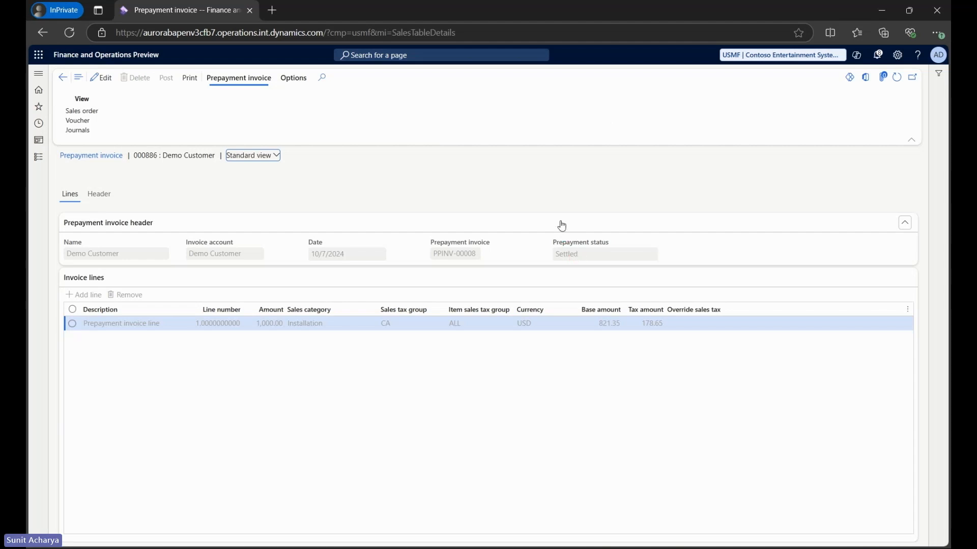
left_click(406, 201)
left_click(62, 78)
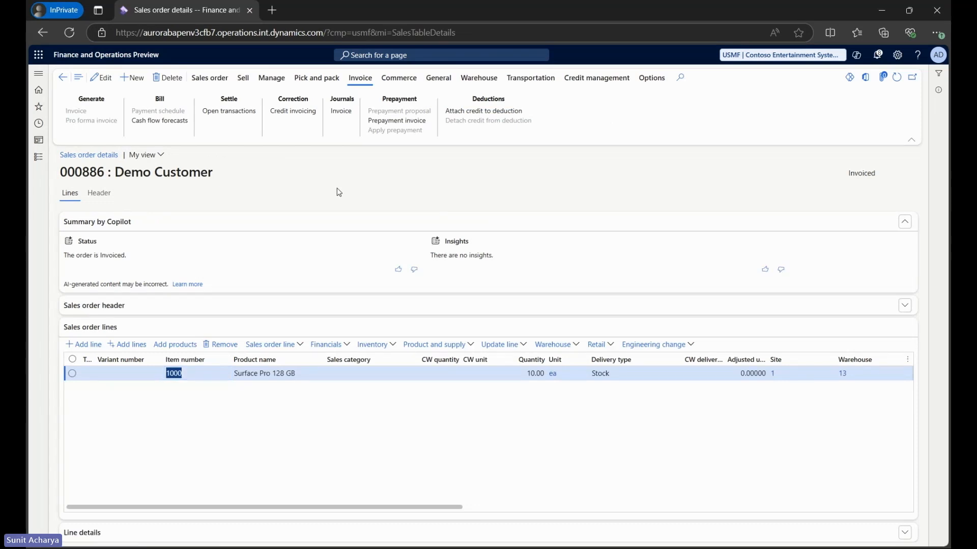
Open the customer record from the sales order header, examine the customer's transactions, and return to the order.
left_click(98, 195)
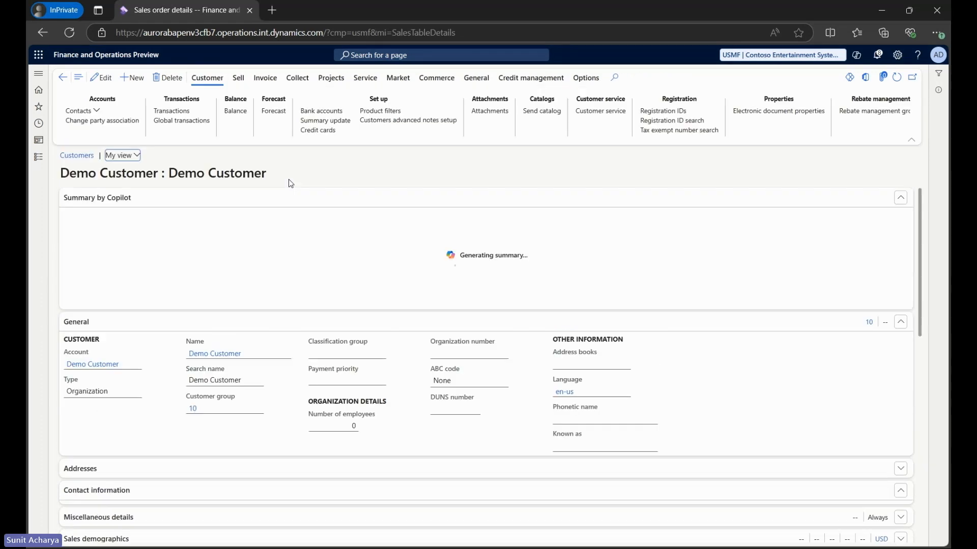
left_click(173, 112)
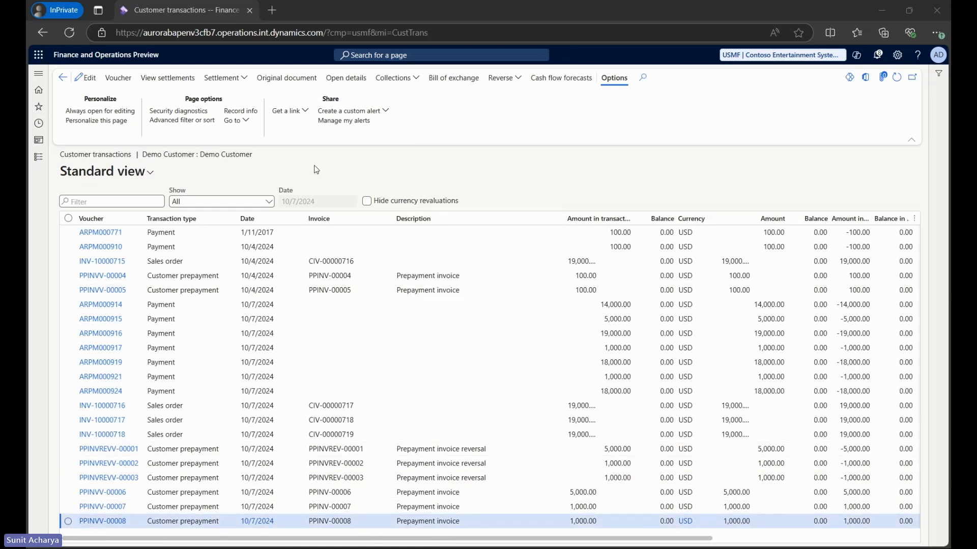
left_click(63, 79)
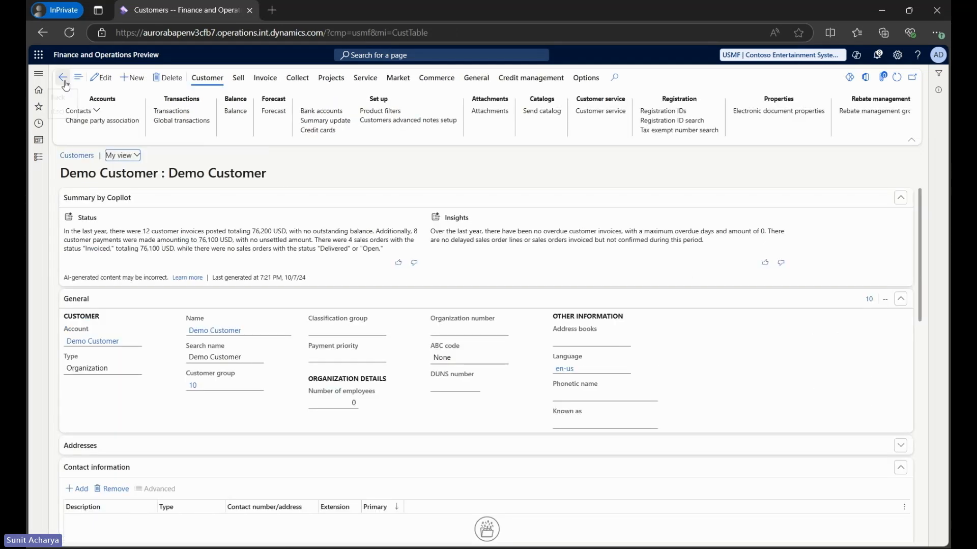
left_click(63, 79)
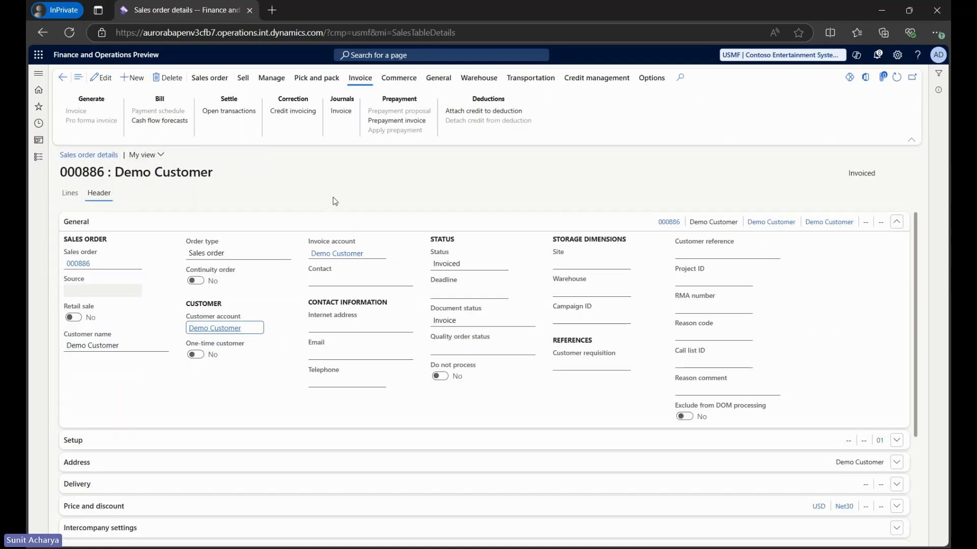